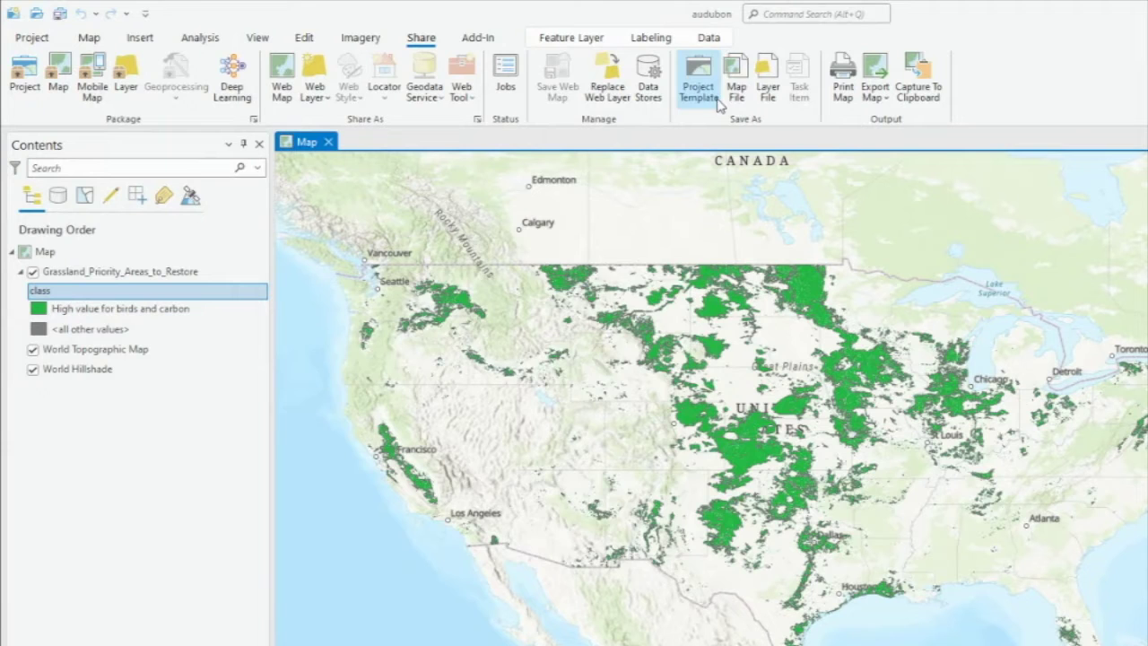
Save the map as a map file named grassland_audobon.mapx in the GMLive folder
left_click(738, 89)
left_click_drag(400, 486, 337, 491)
type("grassland")
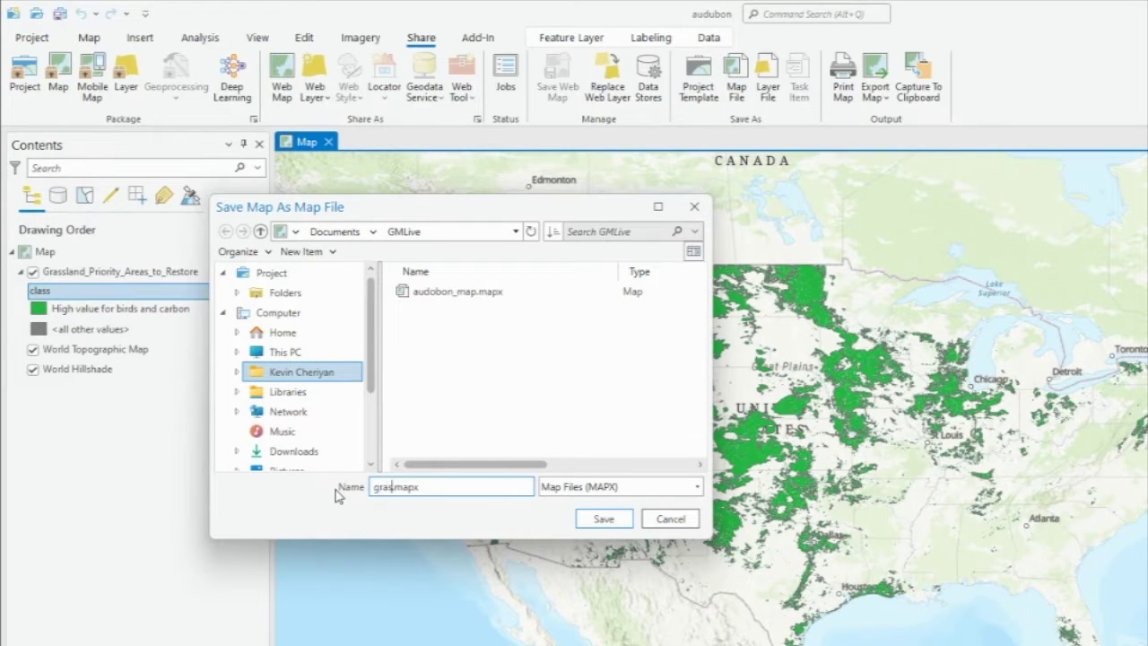
type("_audobon")
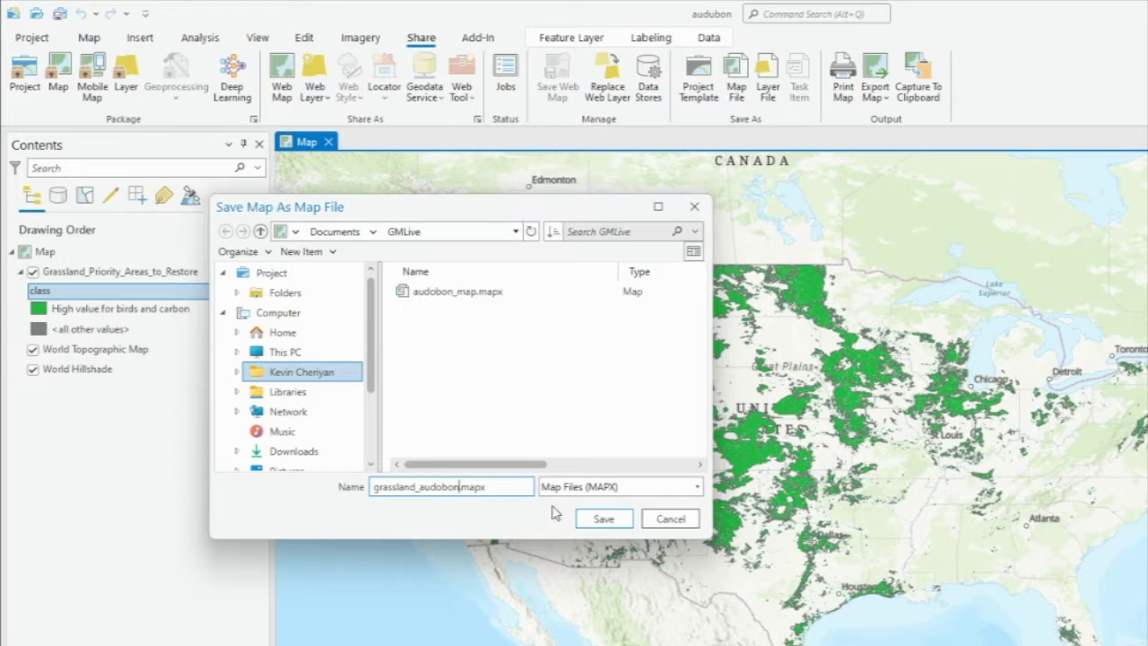
left_click(599, 521)
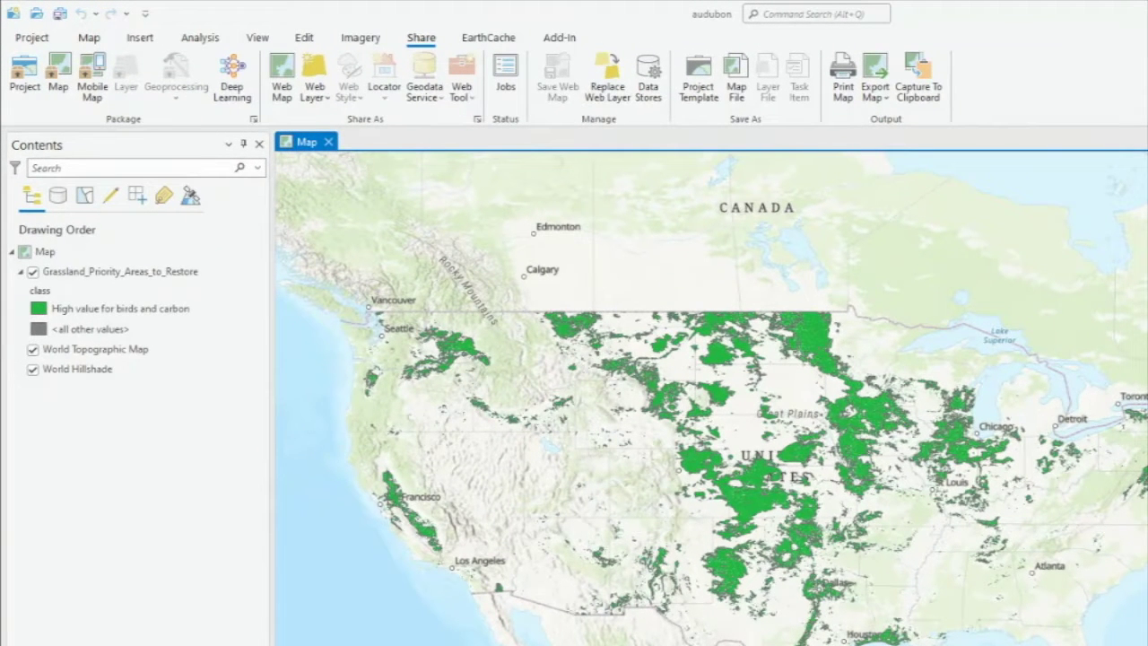
Start a map package of the current map and have it saved to a file named audubon_map.mpkx
left_click(164, 278)
left_click(59, 93)
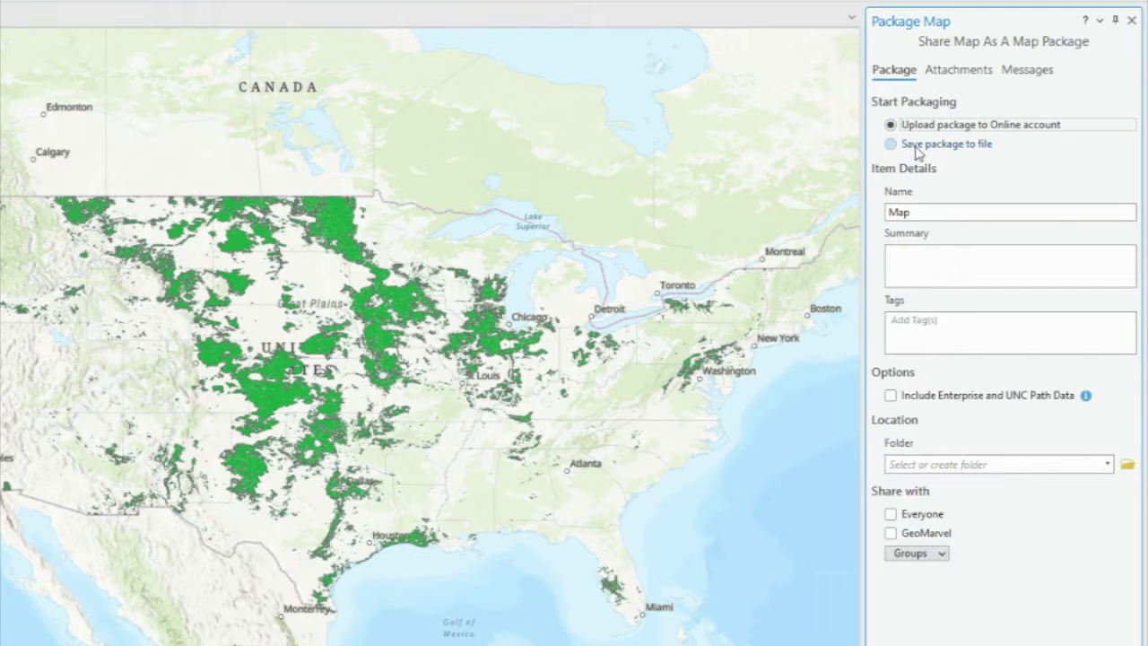
left_click(917, 145)
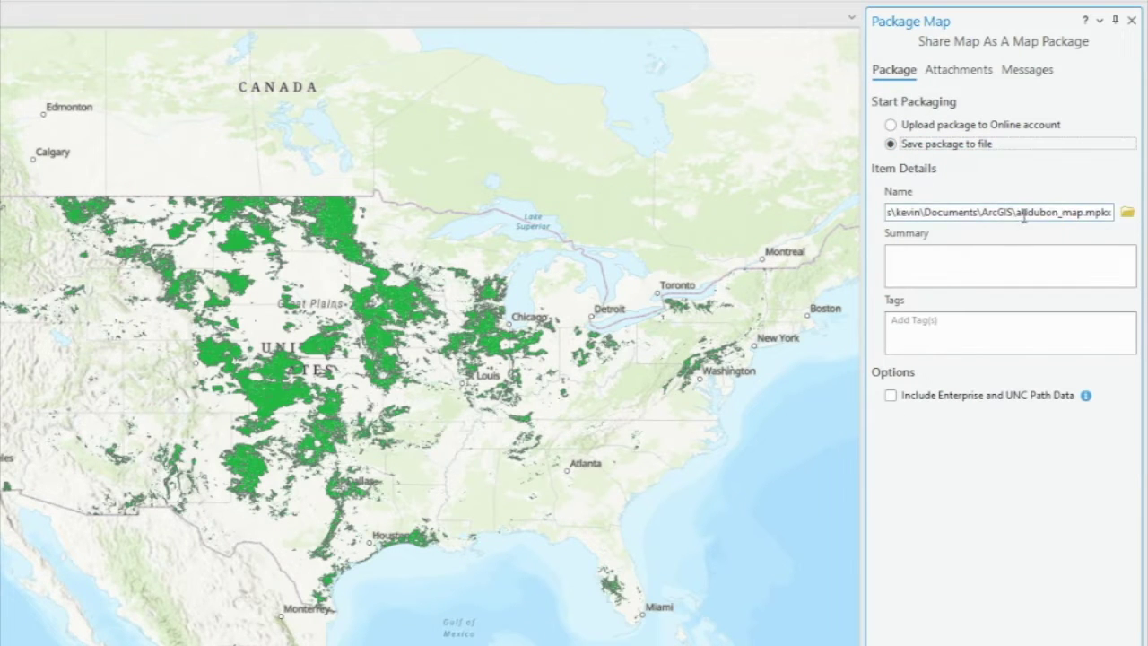
left_click_drag(1037, 212, 888, 212)
left_click(1072, 213)
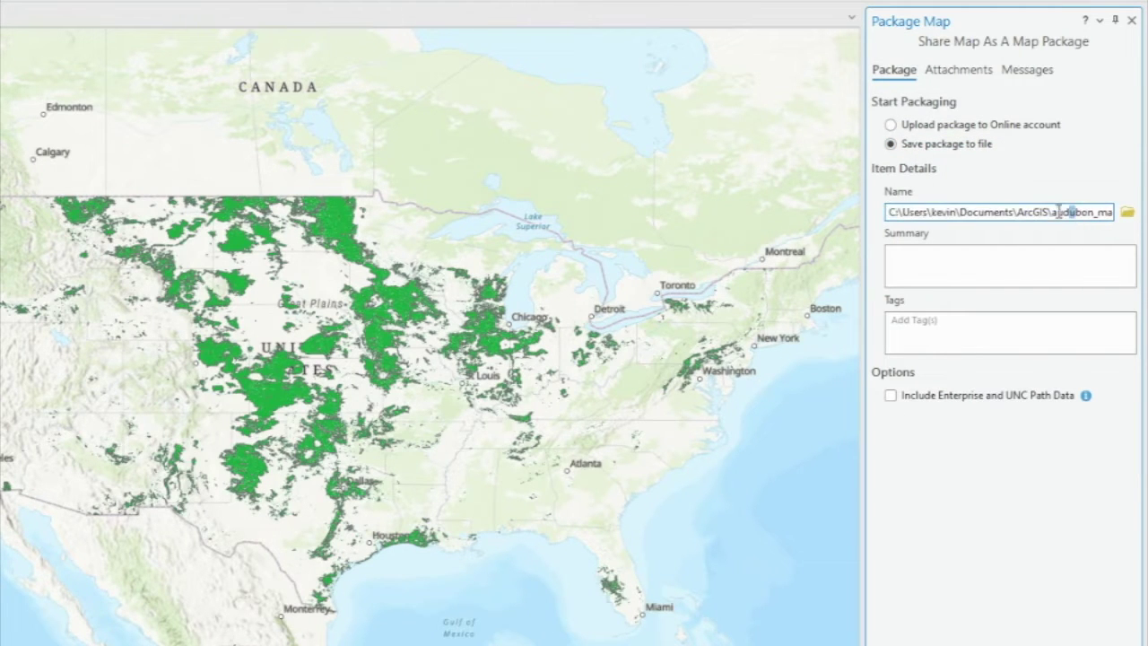
left_click_drag(1043, 212, 1092, 214)
left_click(1090, 213)
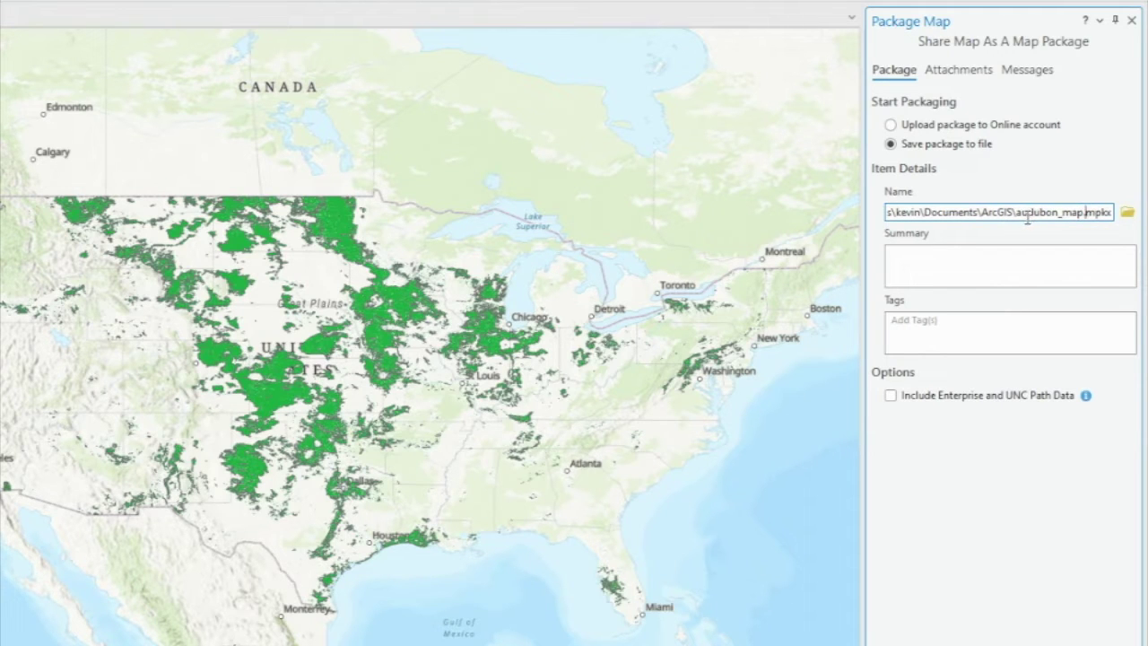
Give the map package the summary "Grassland priority areas to restore - map from Audubon" and the tag "audubon"
left_click(1000, 264)
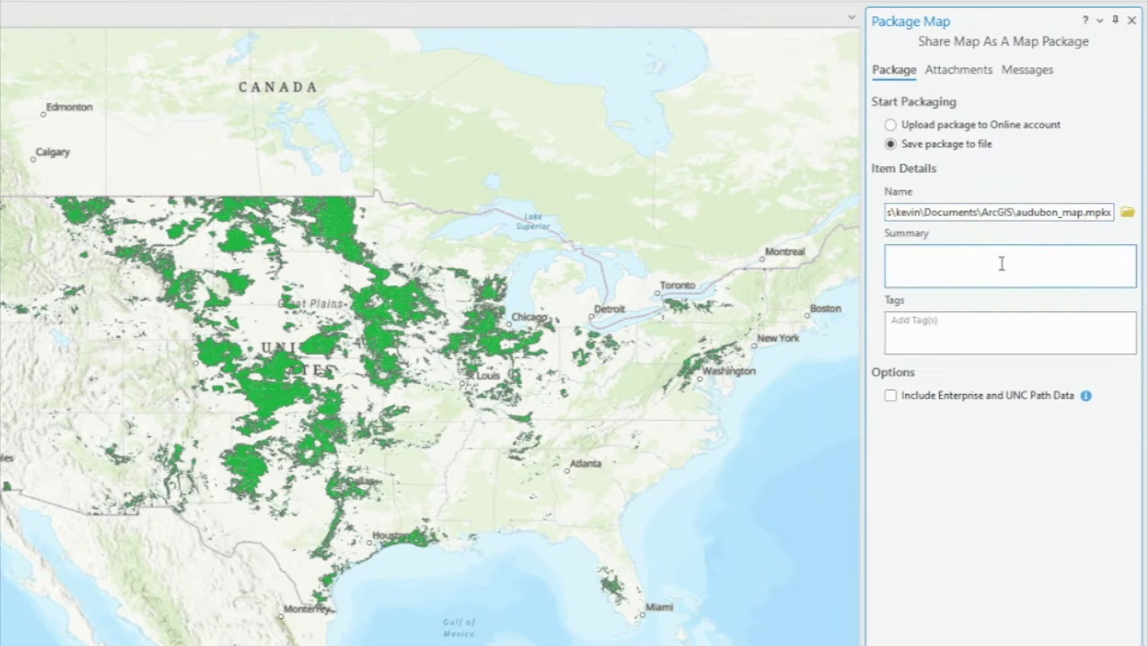
type("Grassland priority areas to restore - map from Audubon")
left_click(945, 324)
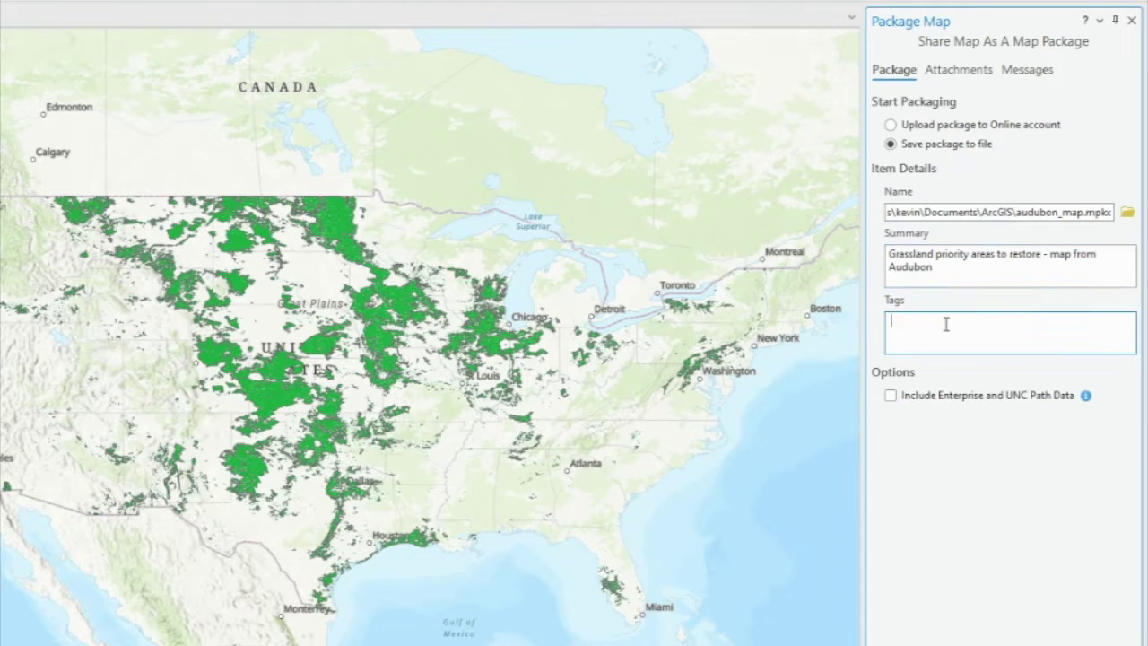
type("audubon")
key("Return")
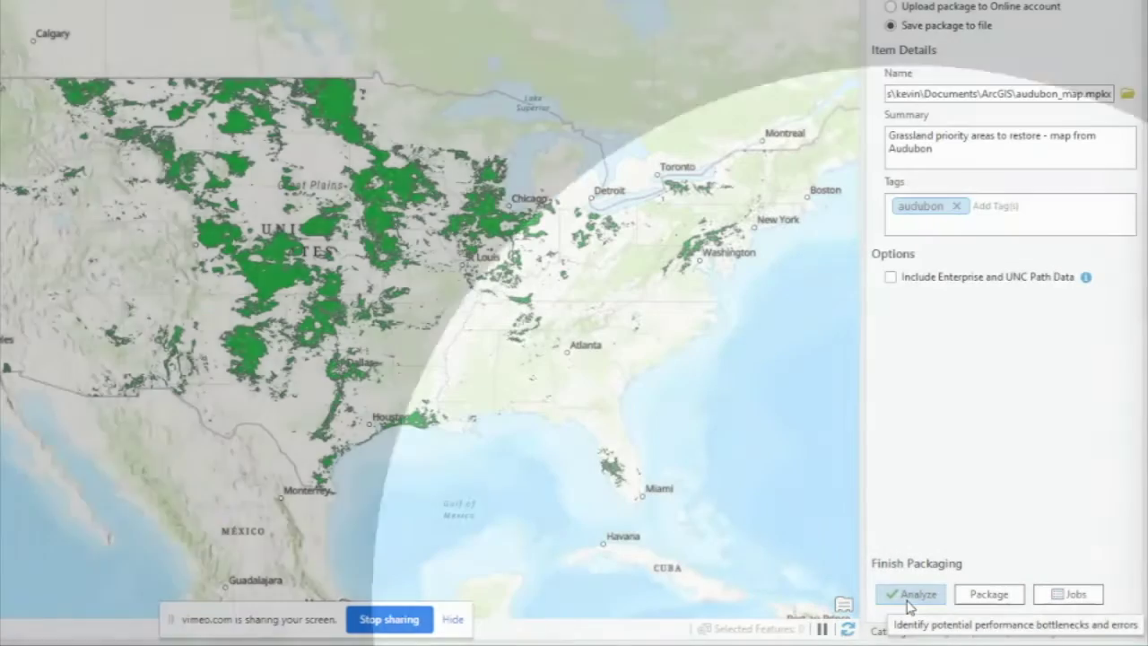
Analyze the map package for errors and create the package
left_click(906, 597)
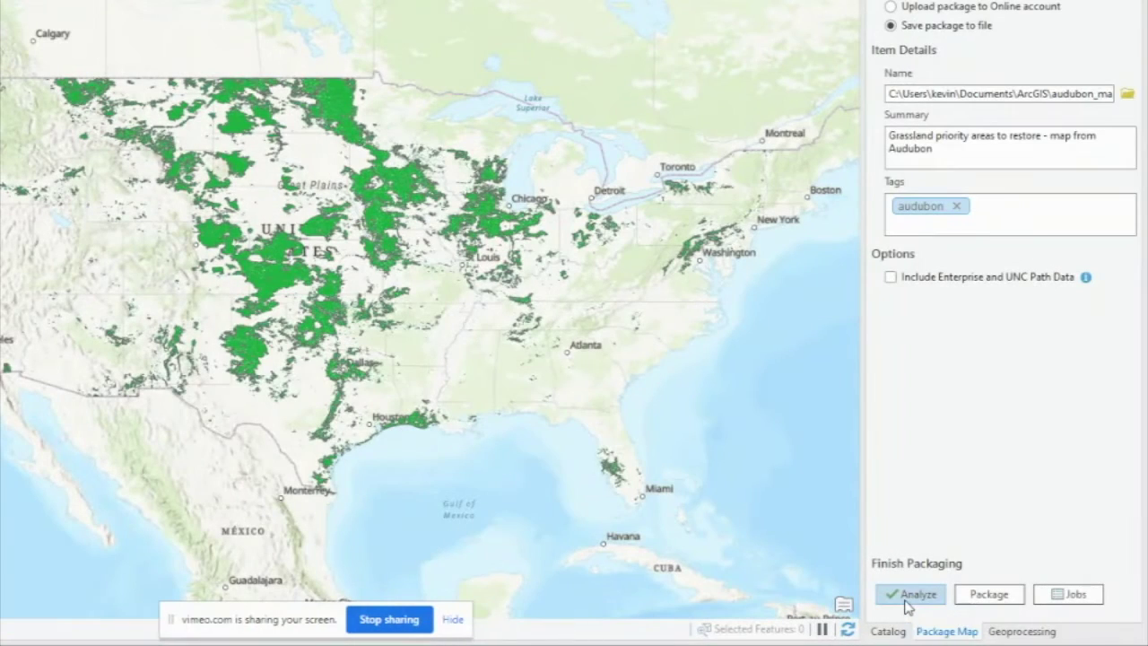
left_click(907, 600)
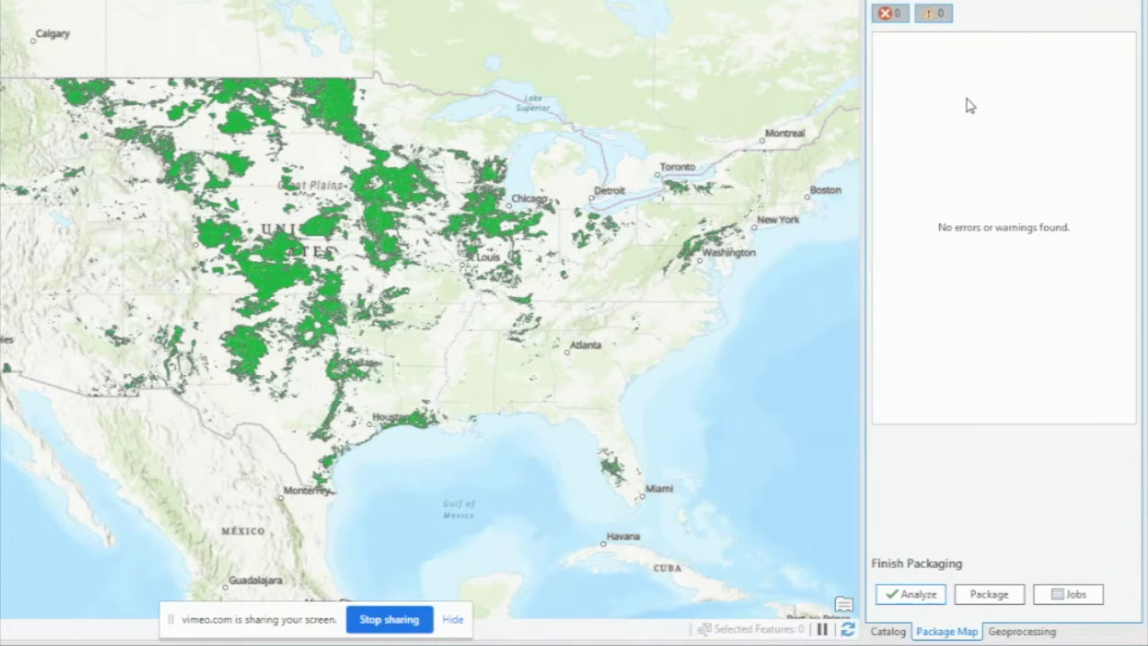
left_click(987, 594)
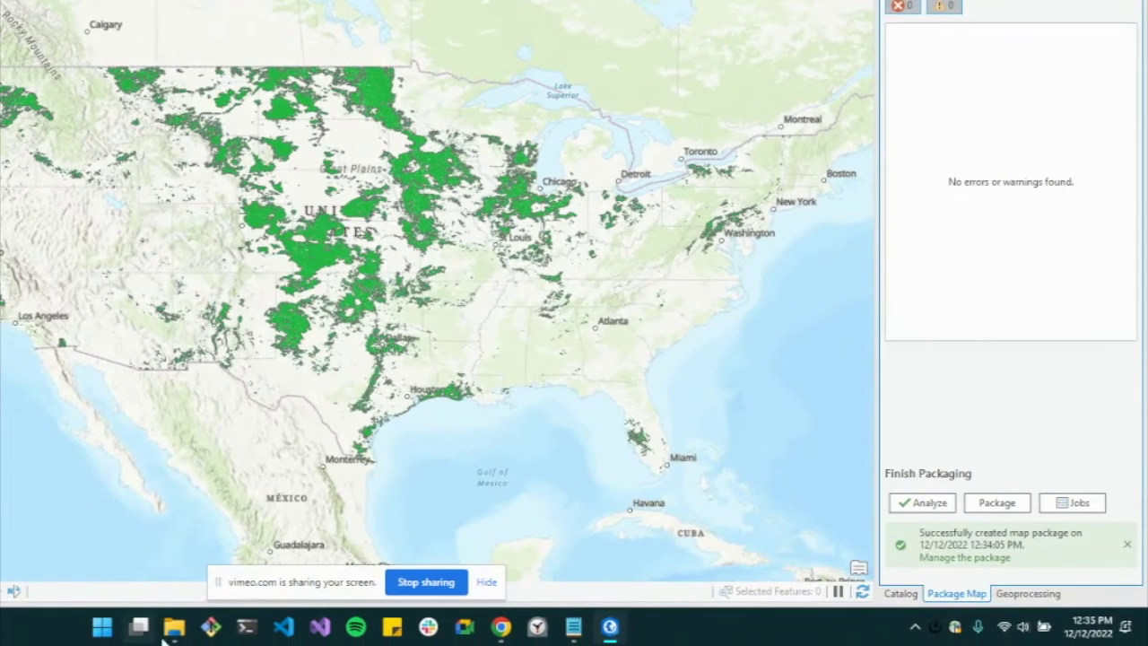
Switch to File Explorer to check the Documents > ArcGIS folder for the package file, and return to ArcGIS Pro
mouse_move(128, 645)
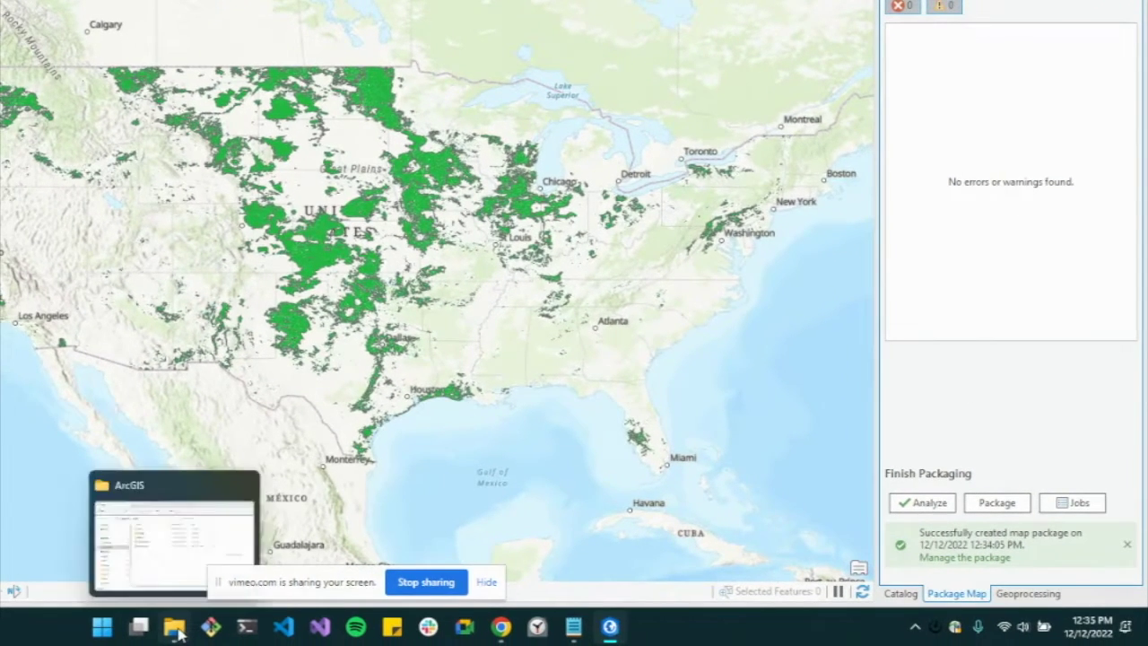
left_click(177, 628)
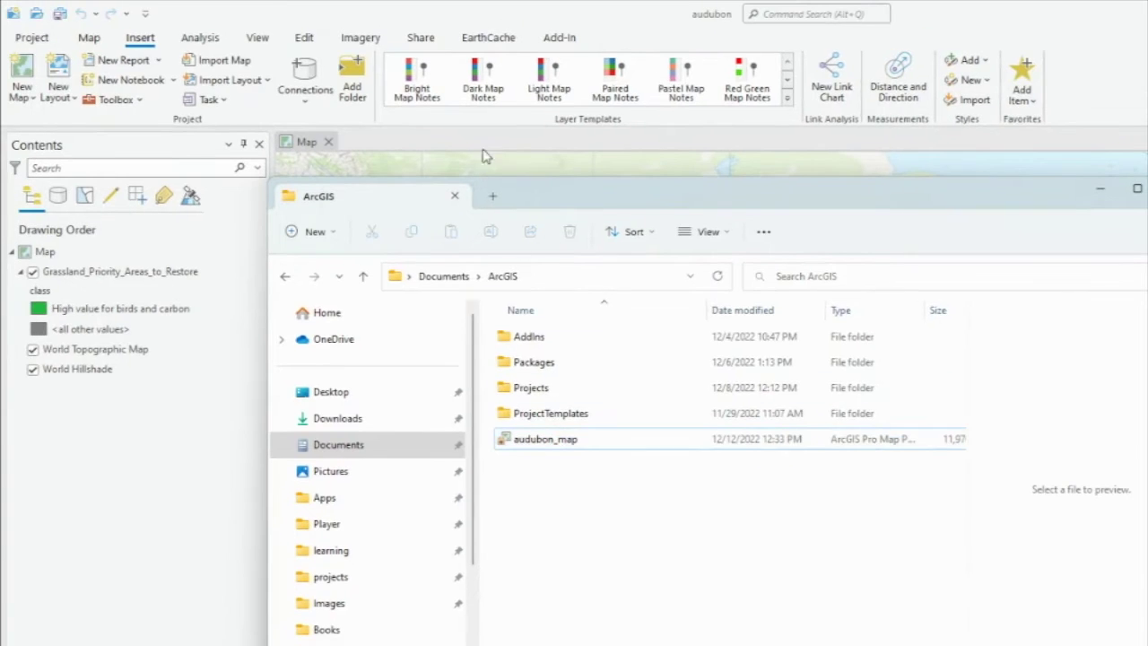
left_click(482, 157)
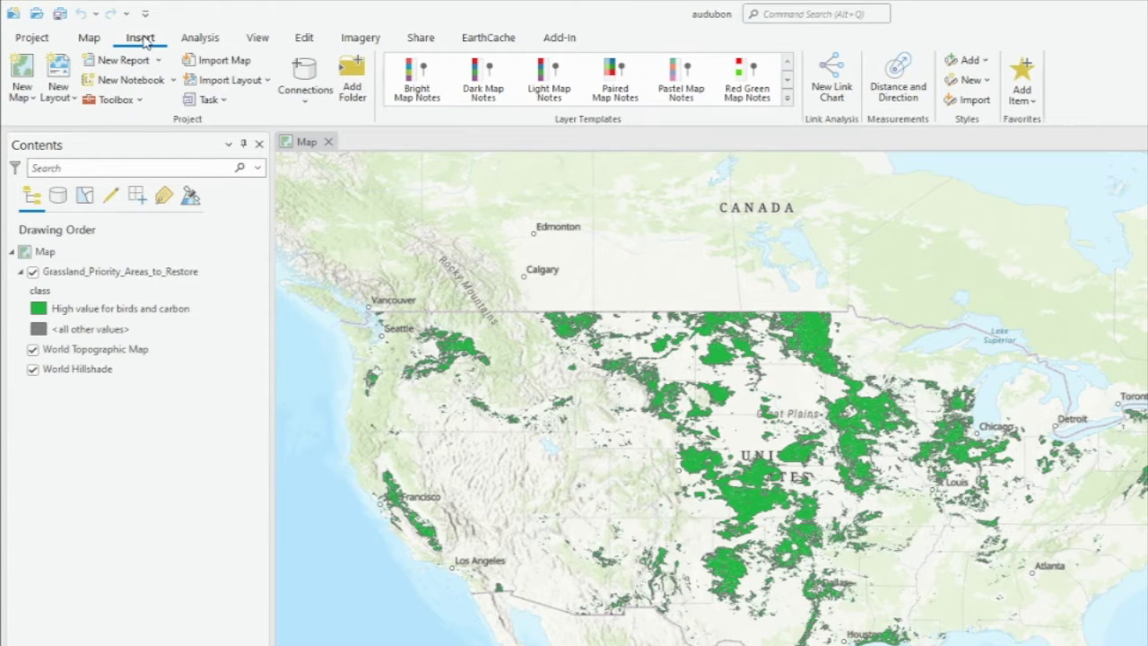
left_click(241, 66)
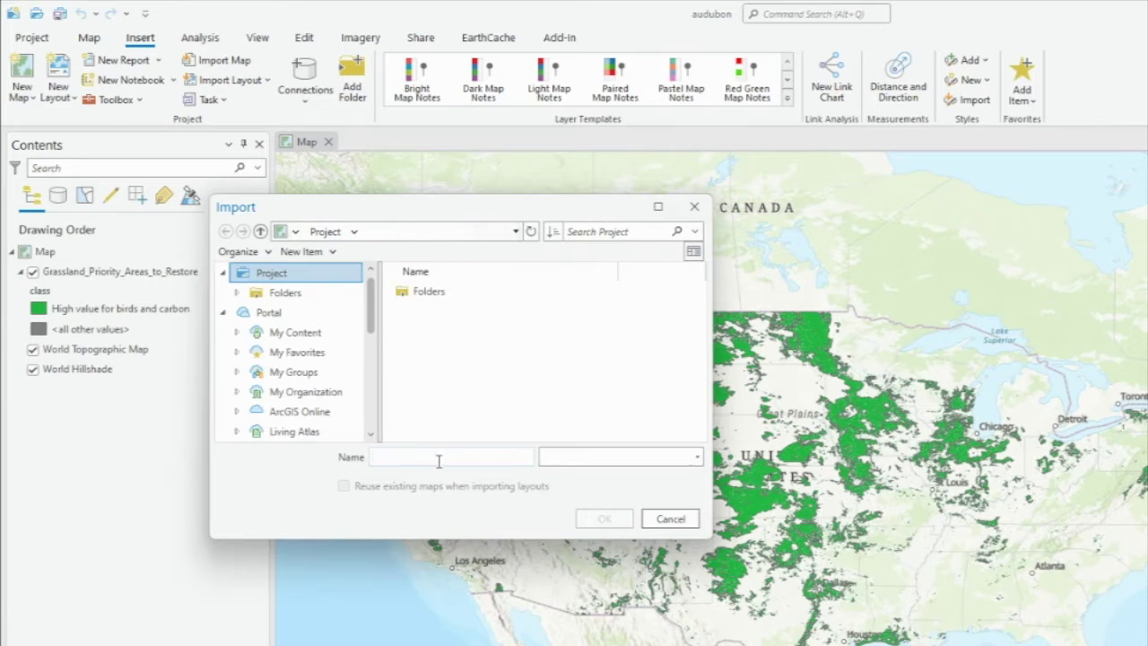
left_click(671, 519)
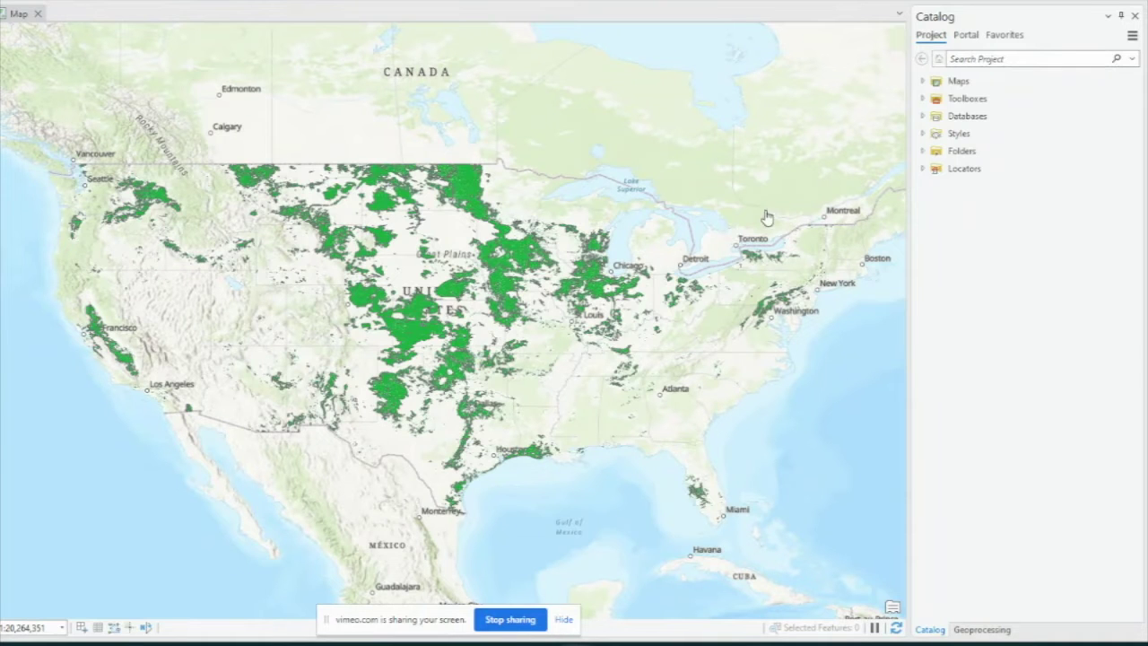
Search the geoprocessing tools for "map package" and open the Package Map tool with Map as the input
left_click(981, 629)
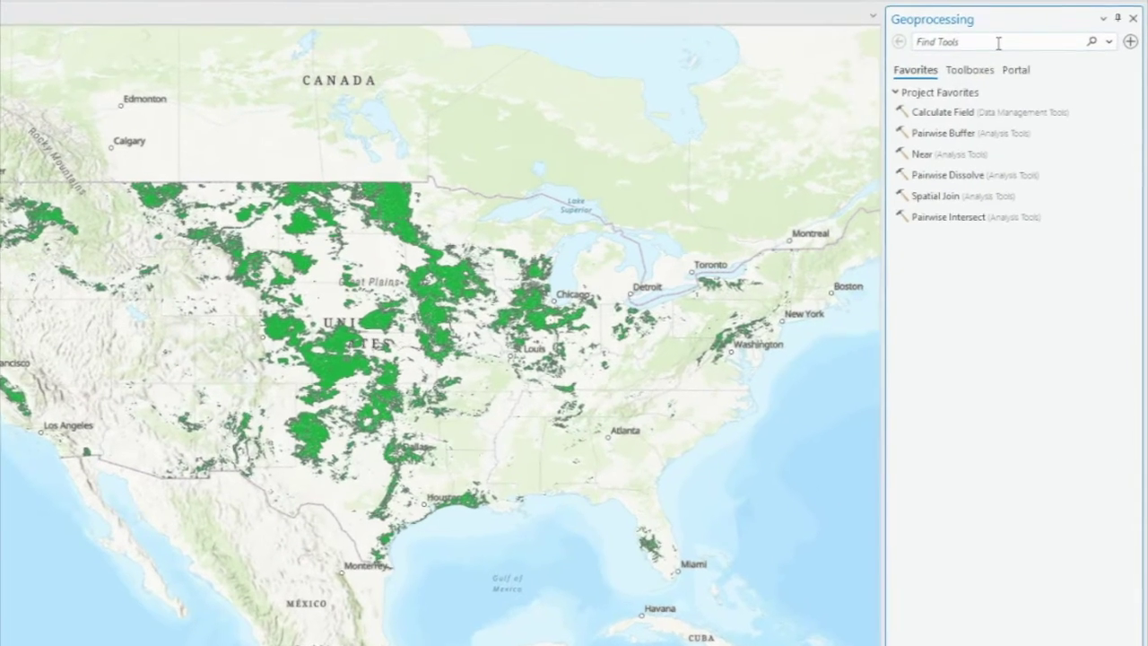
type("map package")
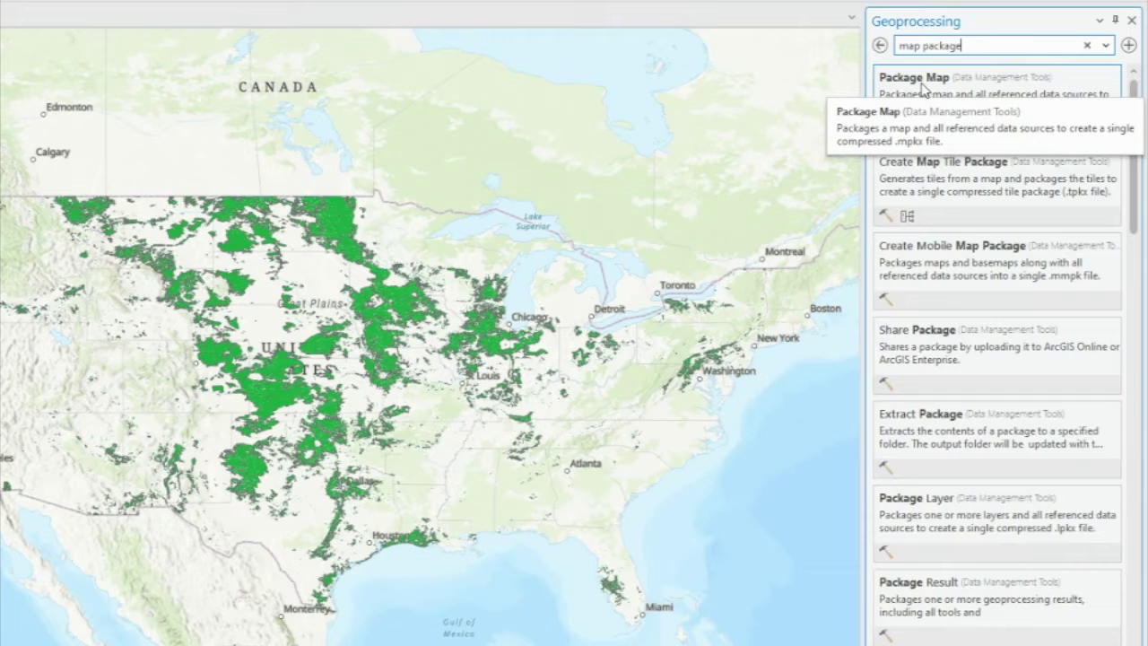
left_click(922, 85)
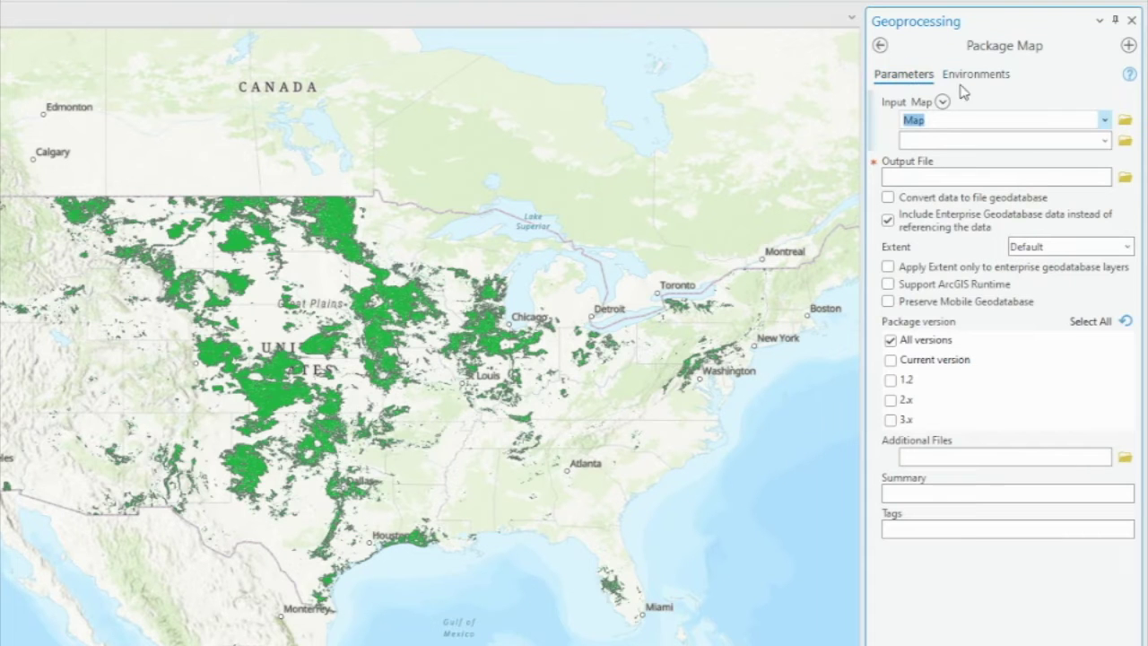
left_click(887, 219)
left_click(1104, 124)
left_click(1104, 124)
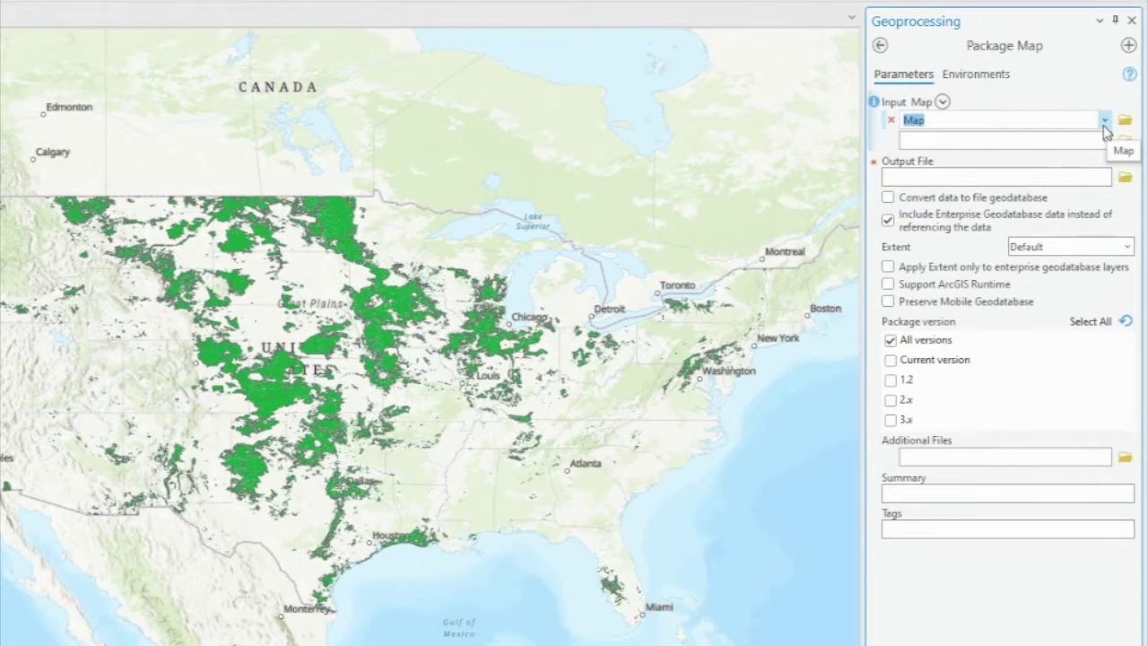
Set the tool's output file to audubon_map_2 in the audubon project folder
left_click(1124, 176)
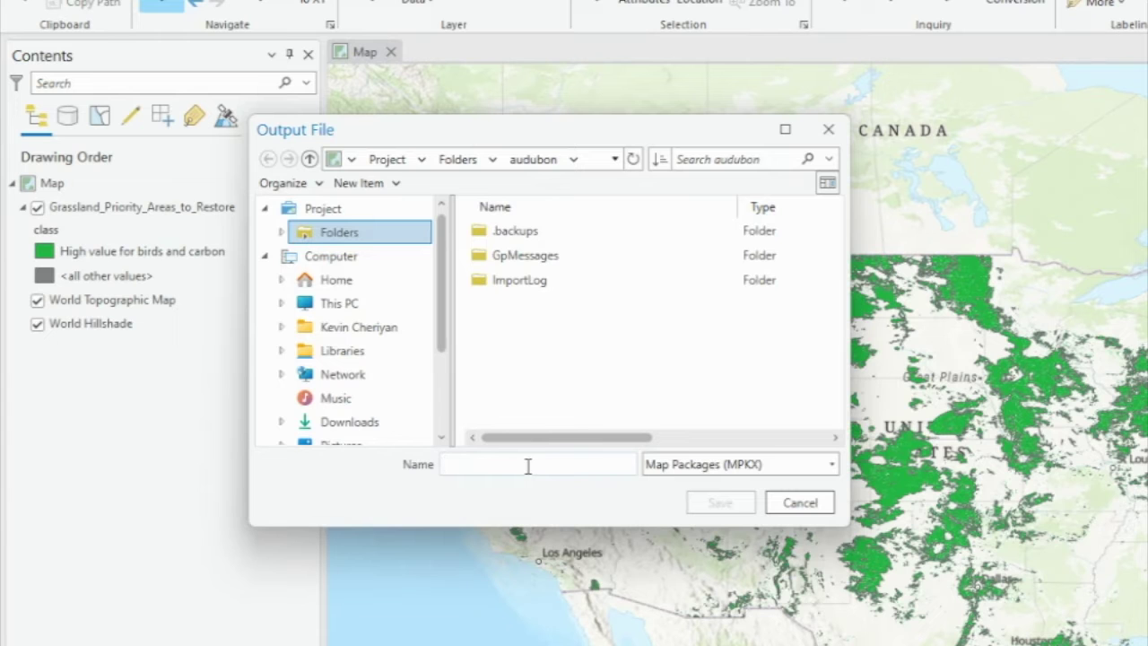
type("audubon_map_2")
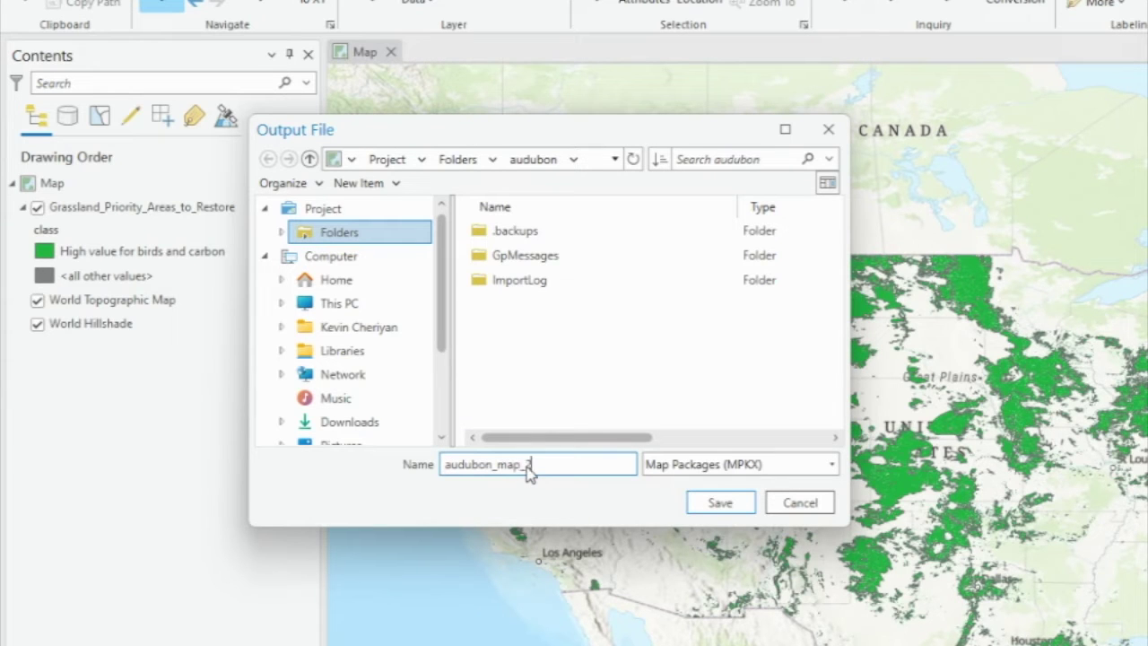
left_click(720, 502)
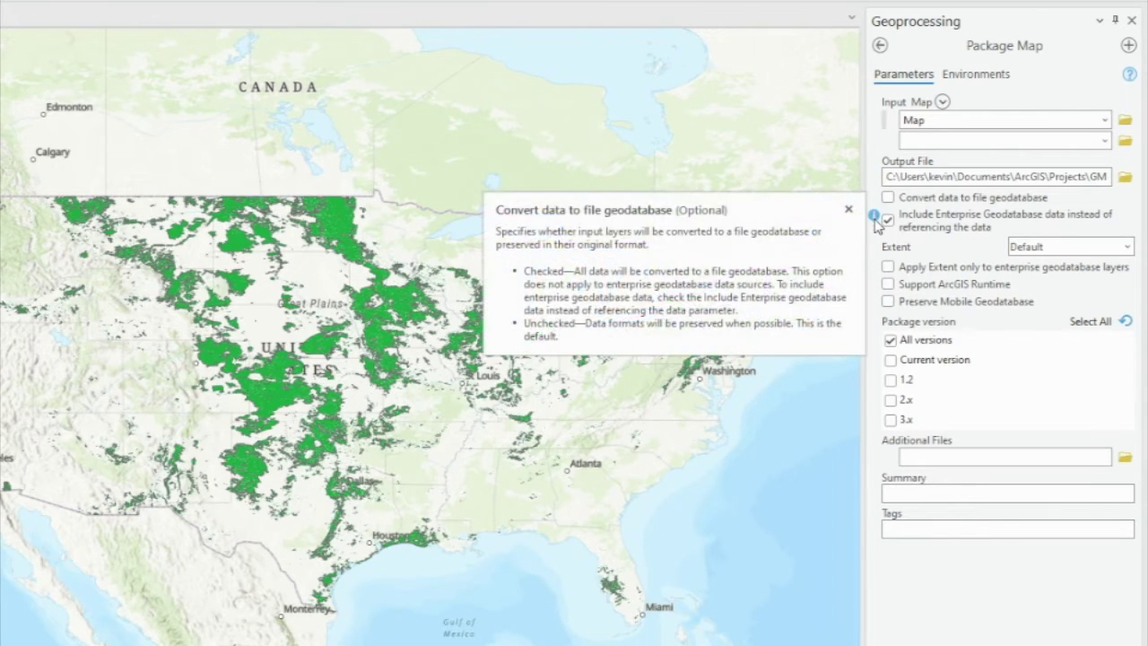
Enter the summary "audubon map from gp tool" and the tag "audubon", and run the Package Map tool
mouse_move(876, 222)
mouse_move(876, 285)
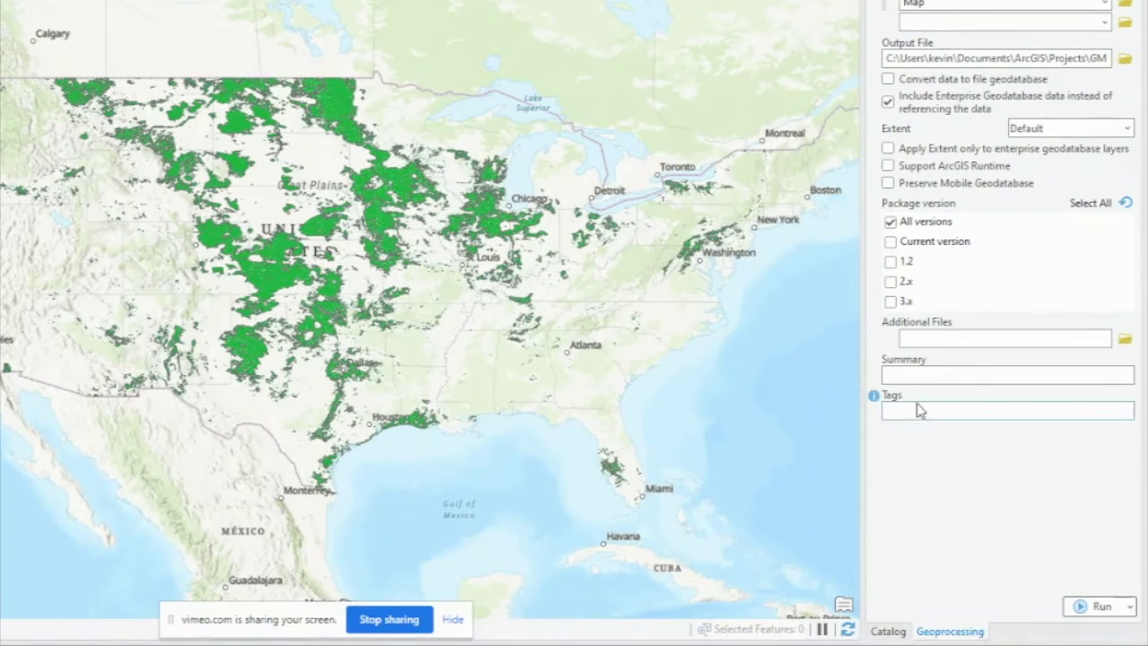
left_click(930, 470)
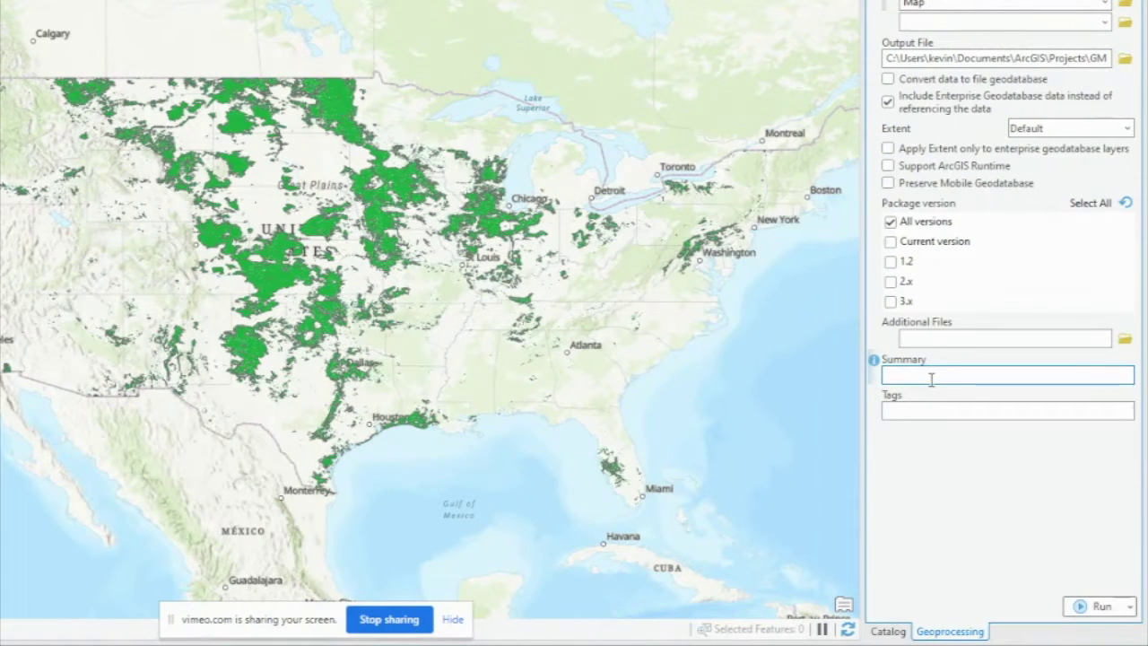
type("audubon")
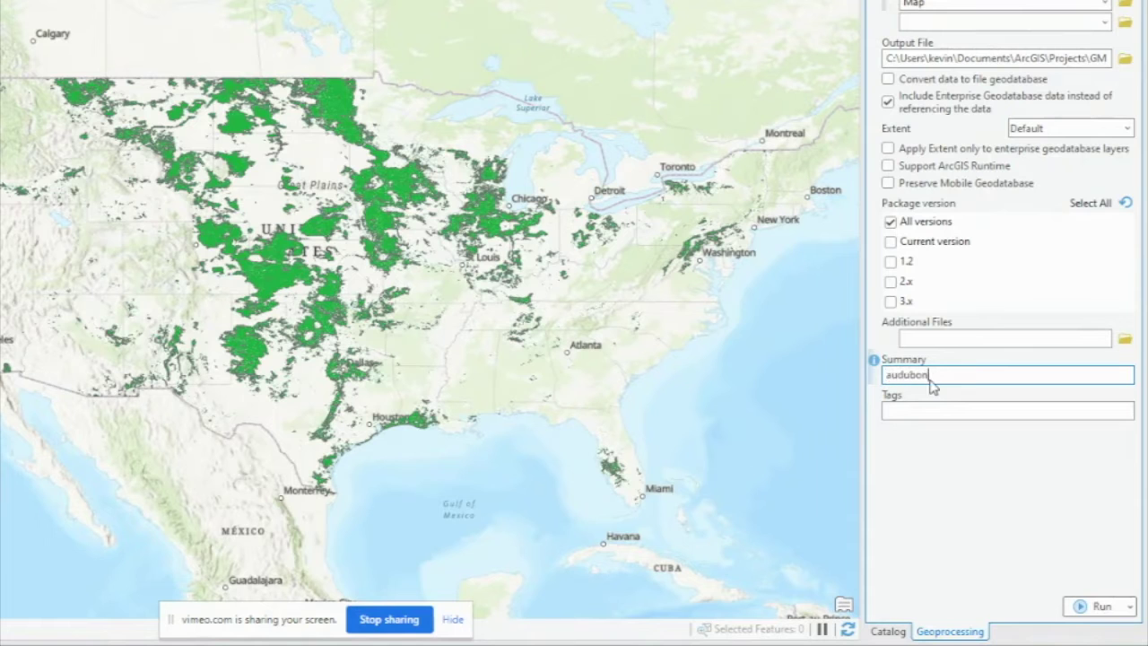
type(" map from gp tool")
key("Tab")
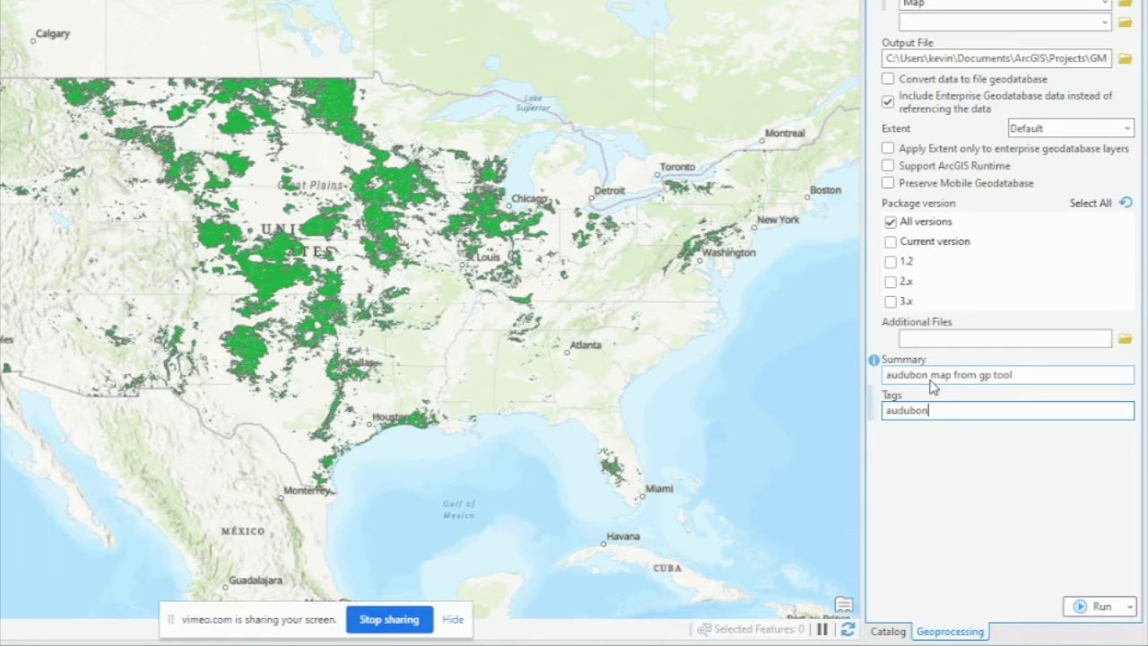
left_click(1096, 608)
mouse_move(1092, 612)
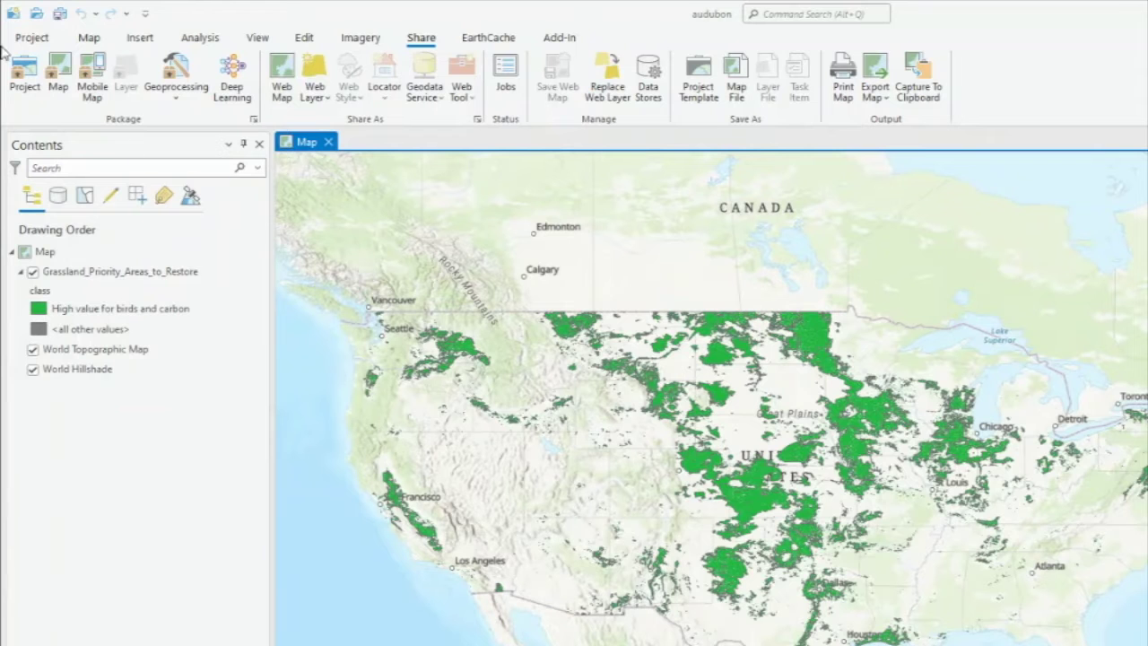
Set up a mobile map package saved to file, with the summary "mobile audubon map" and the tag "audubon"
left_click(103, 87)
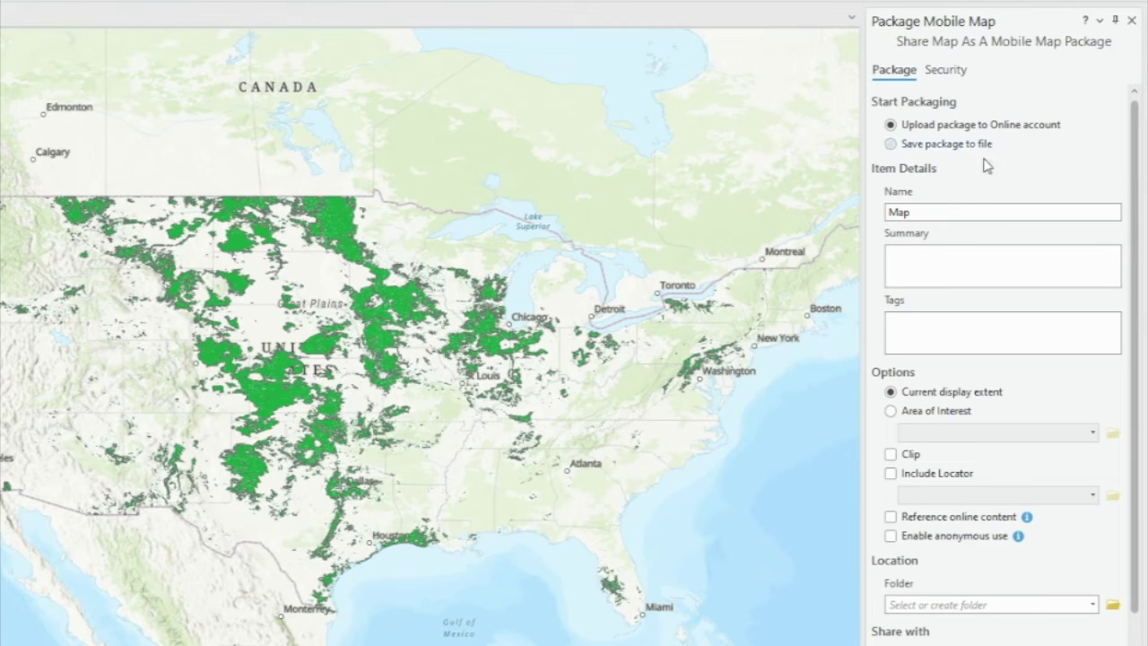
left_click(952, 148)
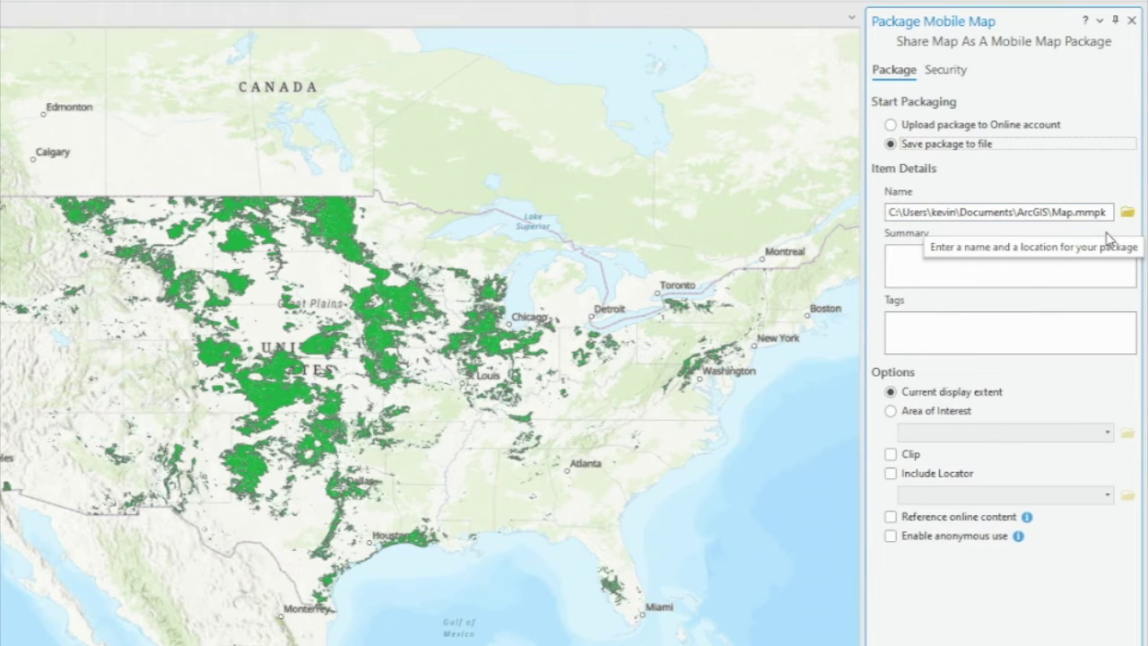
left_click(988, 268)
type("mobile")
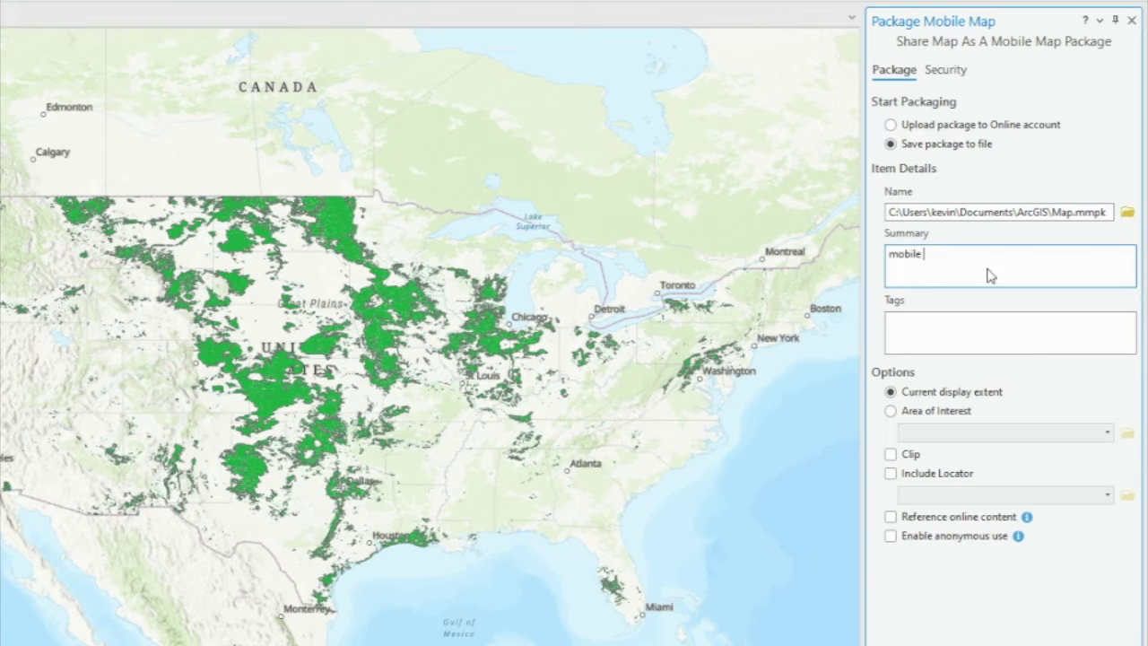
type(" audubon map")
left_click(923, 354)
type("audubon")
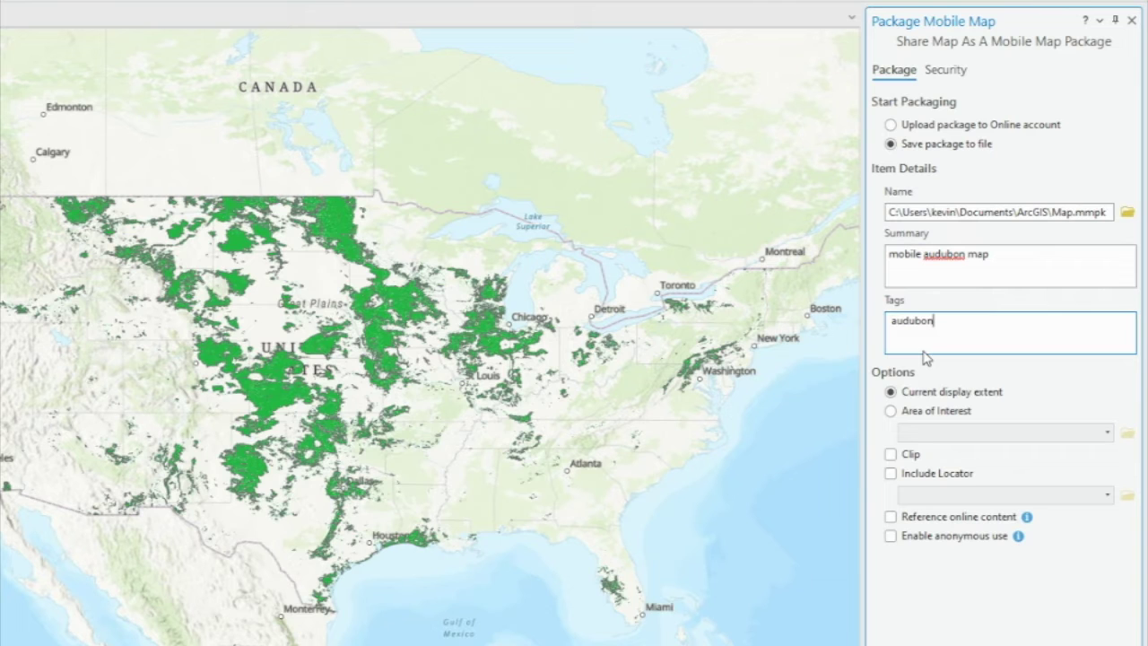
key("Return")
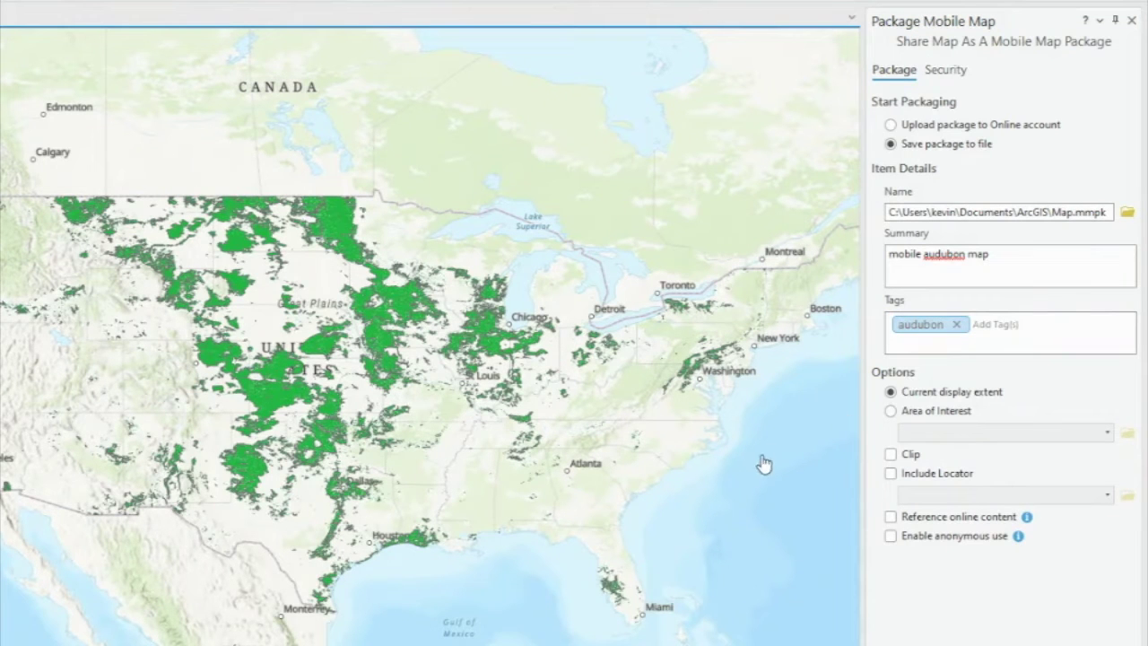
Analyze the mobile map package and examine the service layer warnings, including the one for World Topographic Map
left_click_drag(735, 500, 673, 494)
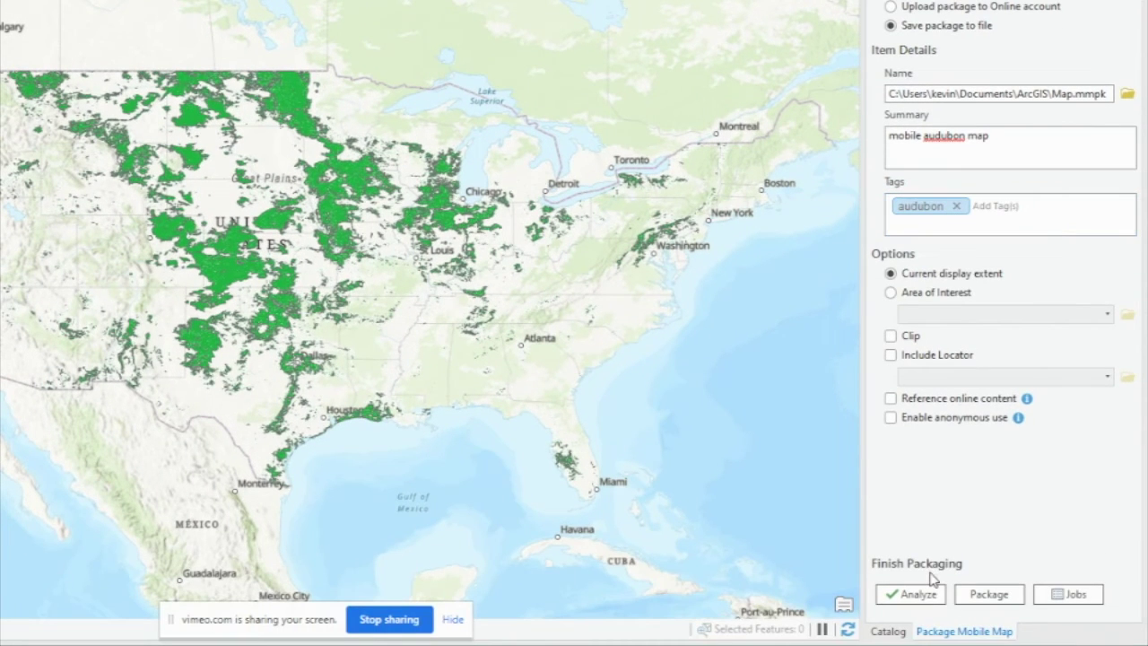
left_click(925, 597)
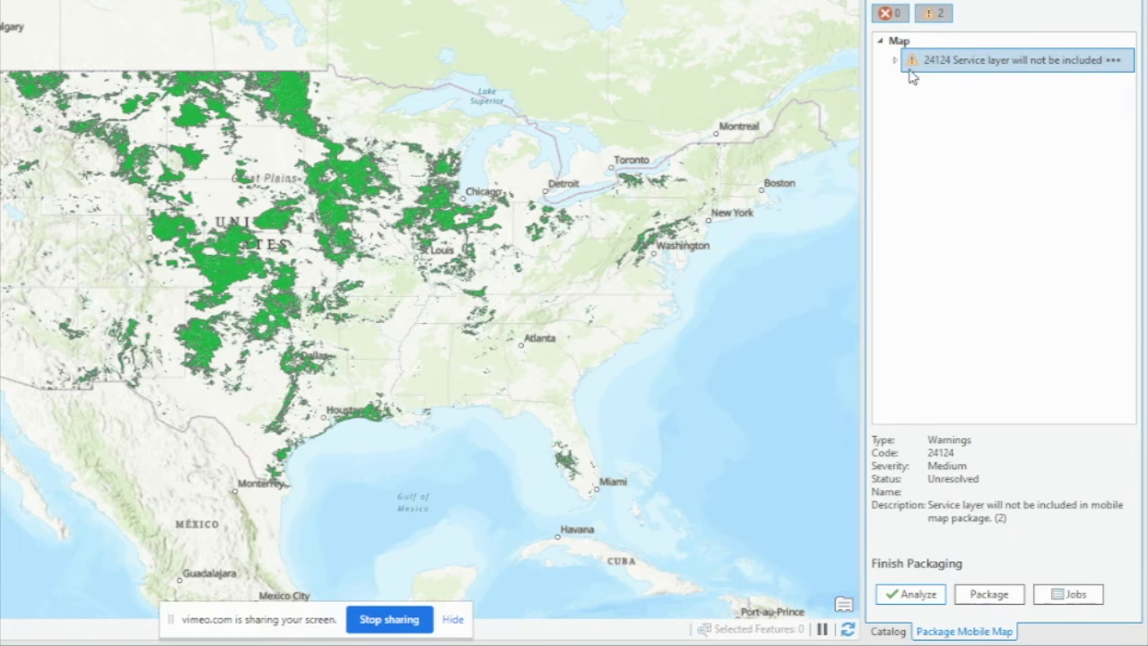
left_click(894, 61)
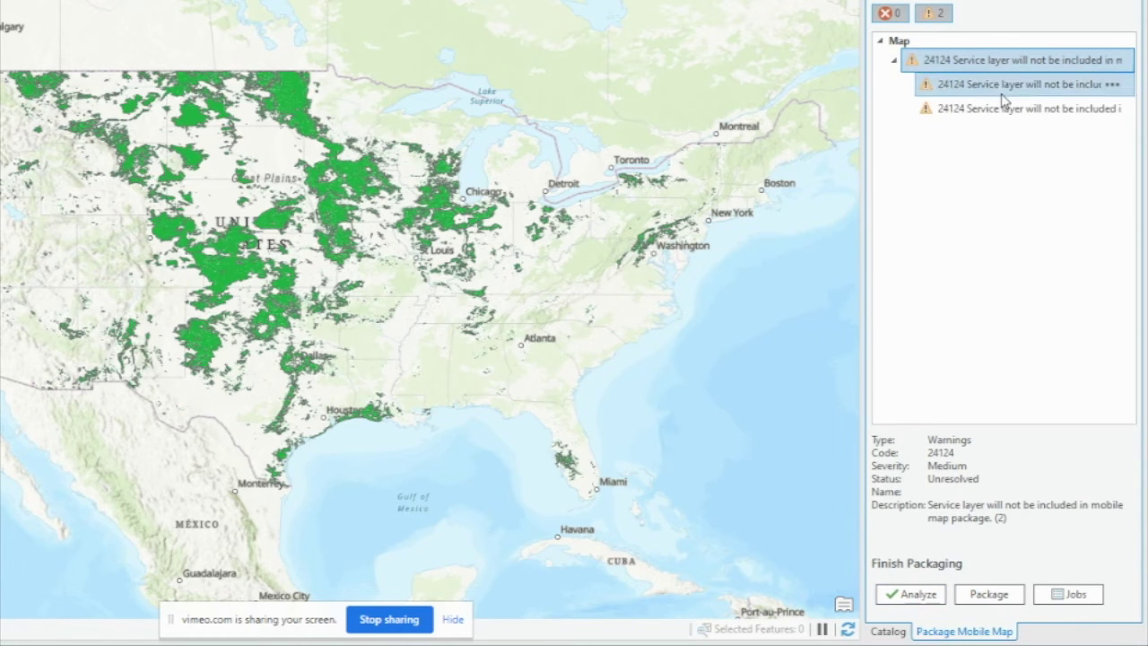
left_click(1114, 87)
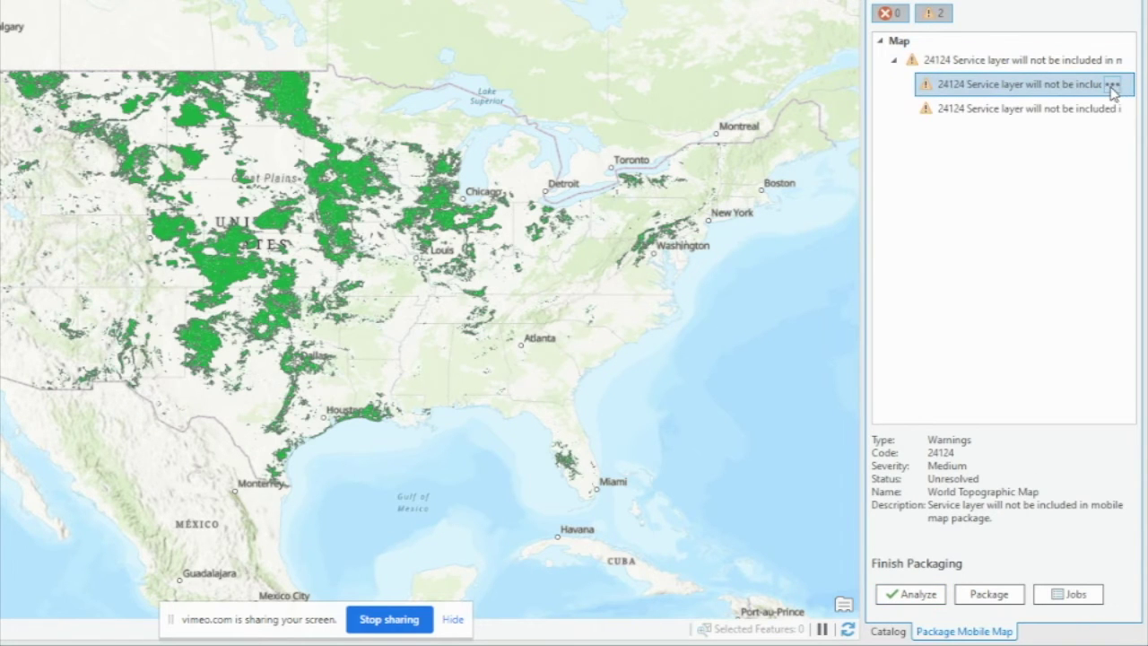
left_click(1112, 86)
left_click(989, 127)
left_click(1065, 405)
Create the mobile map package and locate Map.mmpk in the Documents\ArcGIS folder in File Explorer
left_click(990, 594)
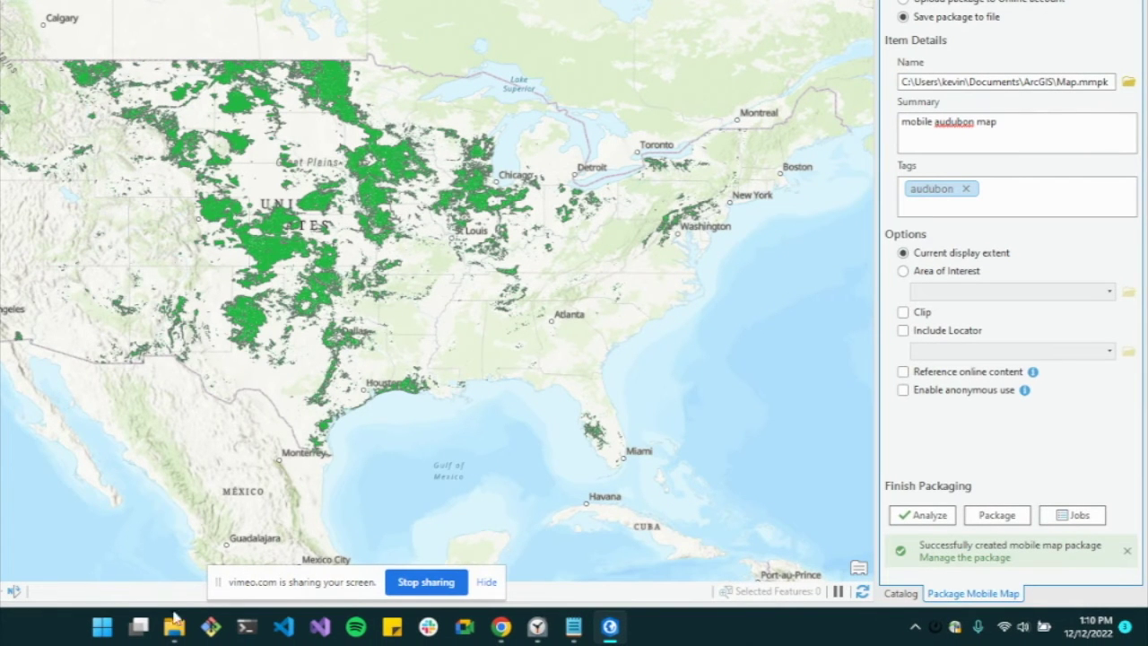
mouse_move(174, 626)
left_click(439, 633)
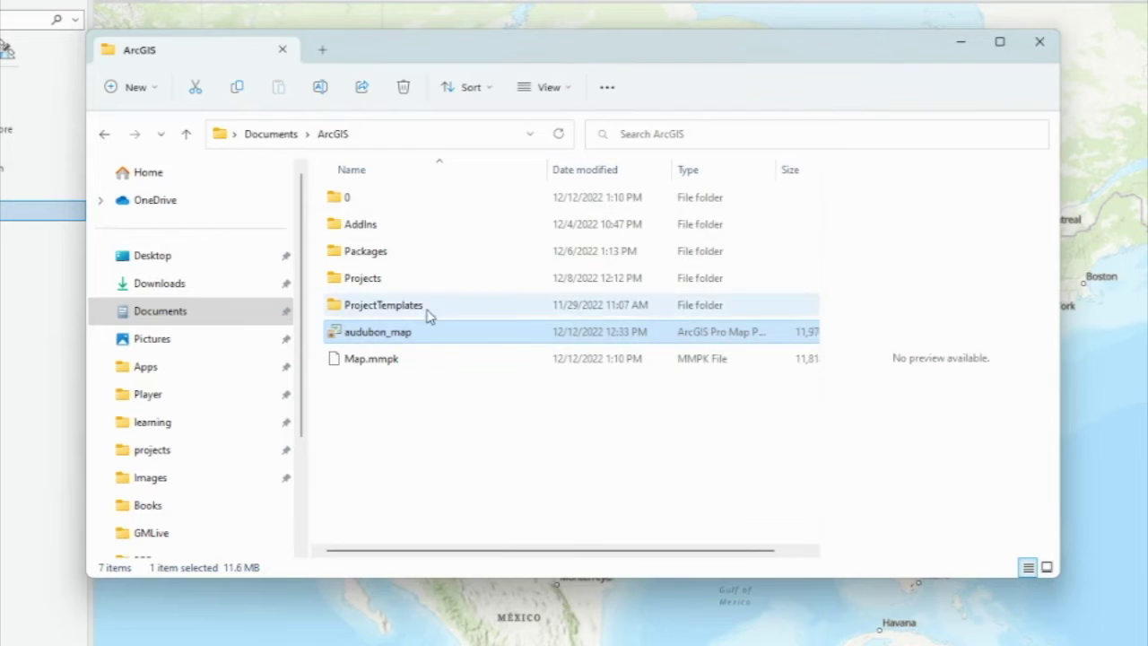
left_click(319, 339)
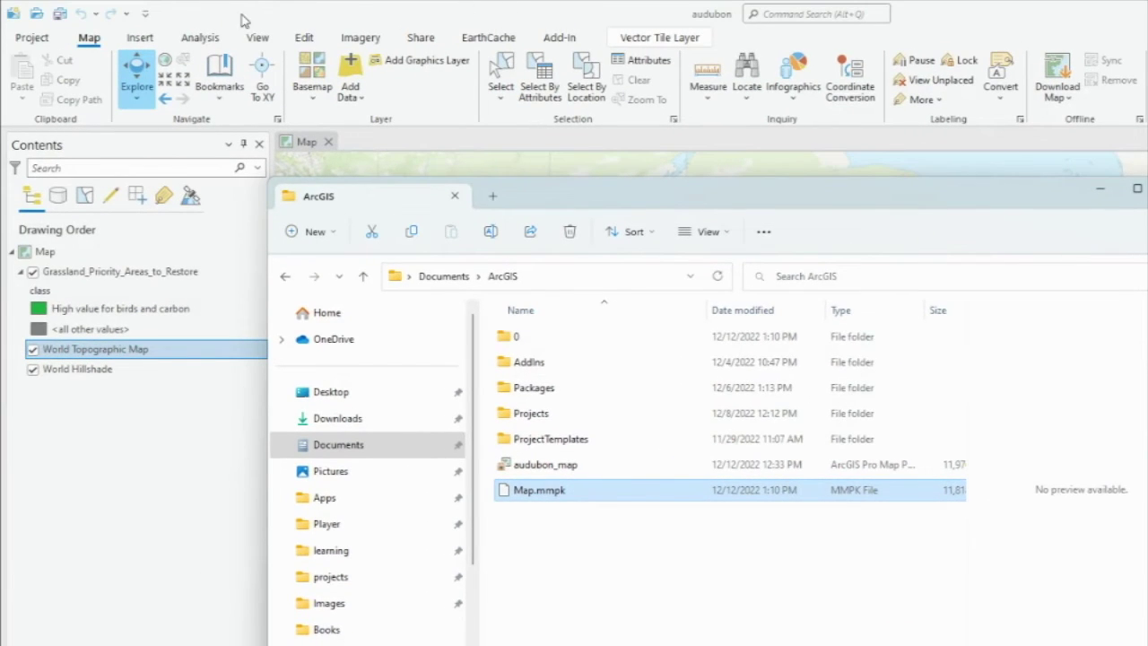
left_click(248, 20)
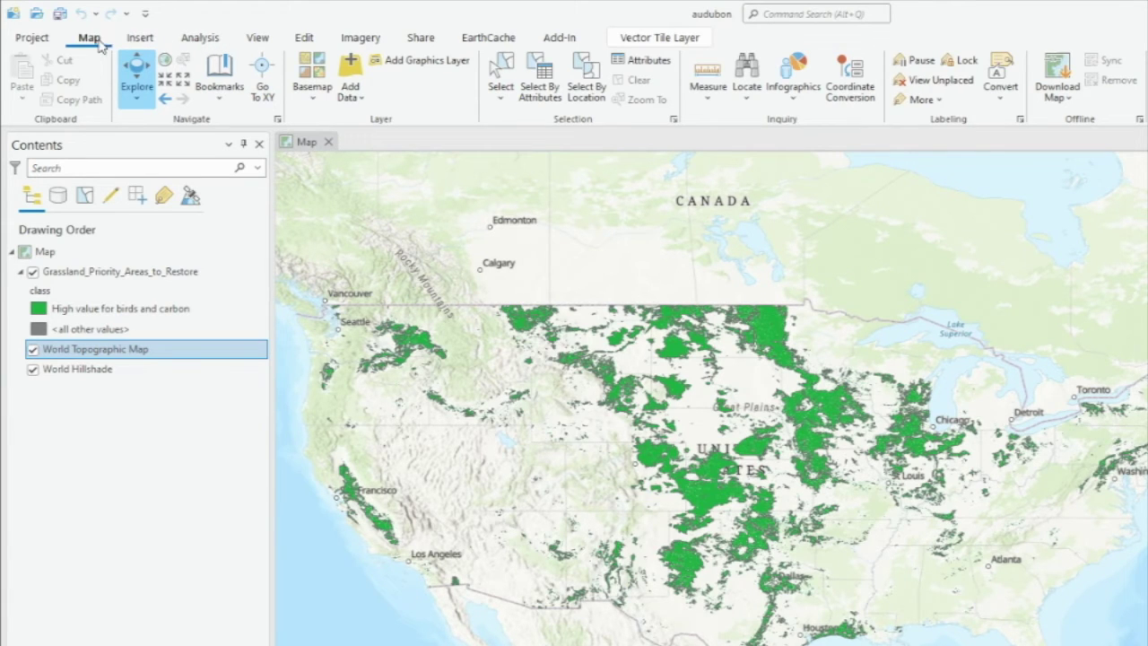
Search the geoprocessing tools for "mobile map package" and open the Create Mobile Map Package tool
left_click(140, 41)
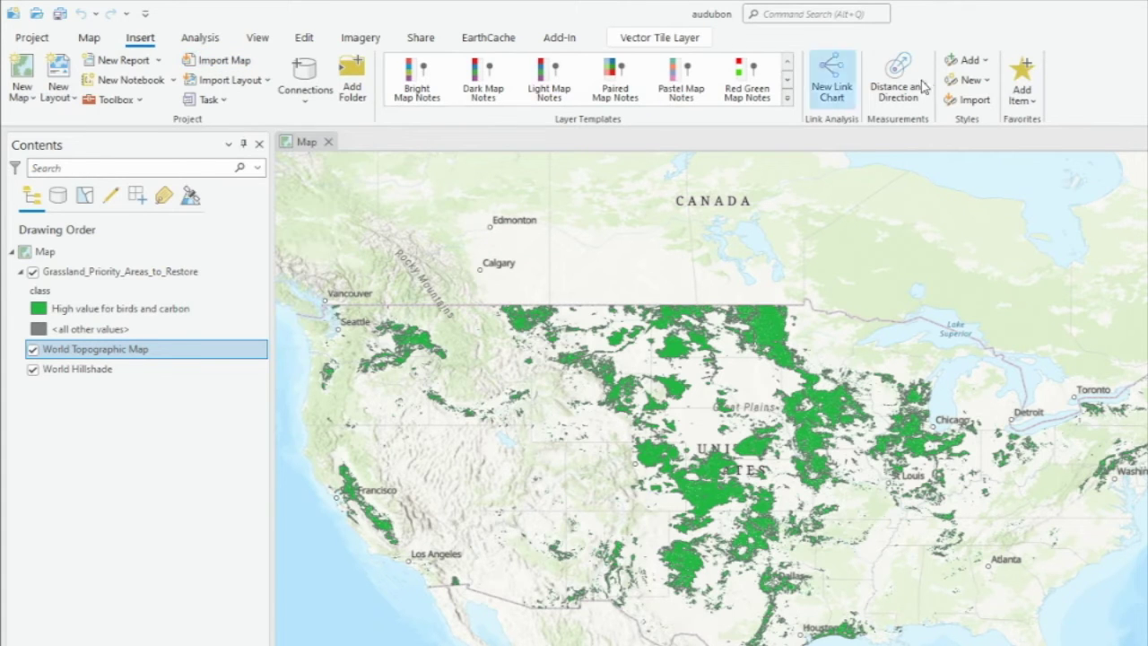
key("alt+v")
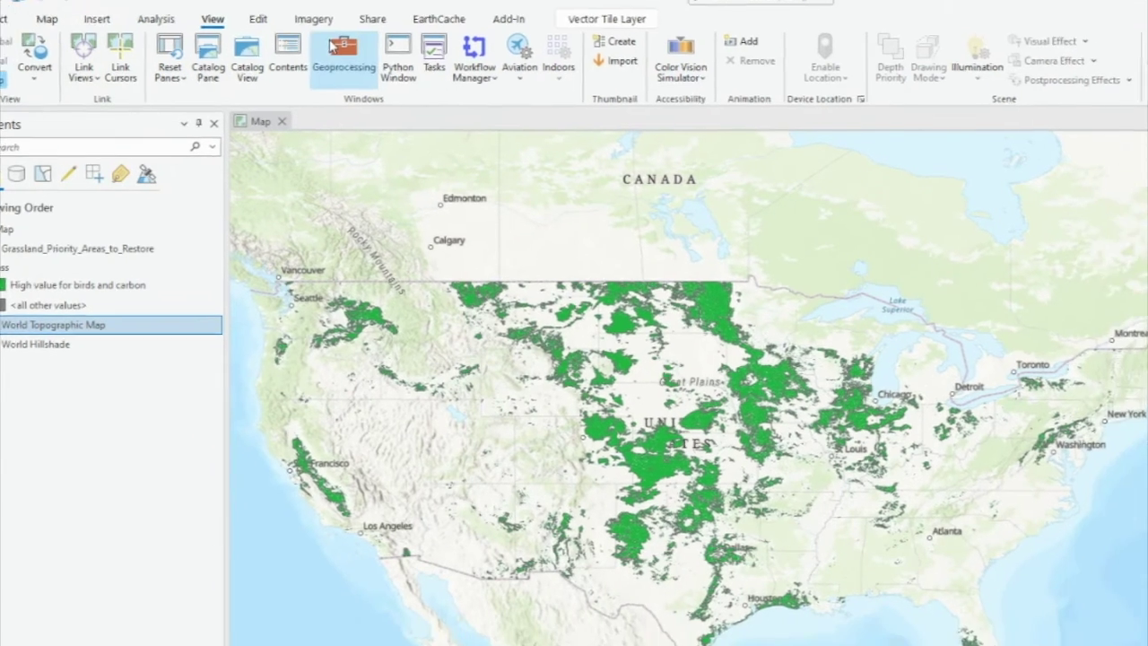
left_click(391, 76)
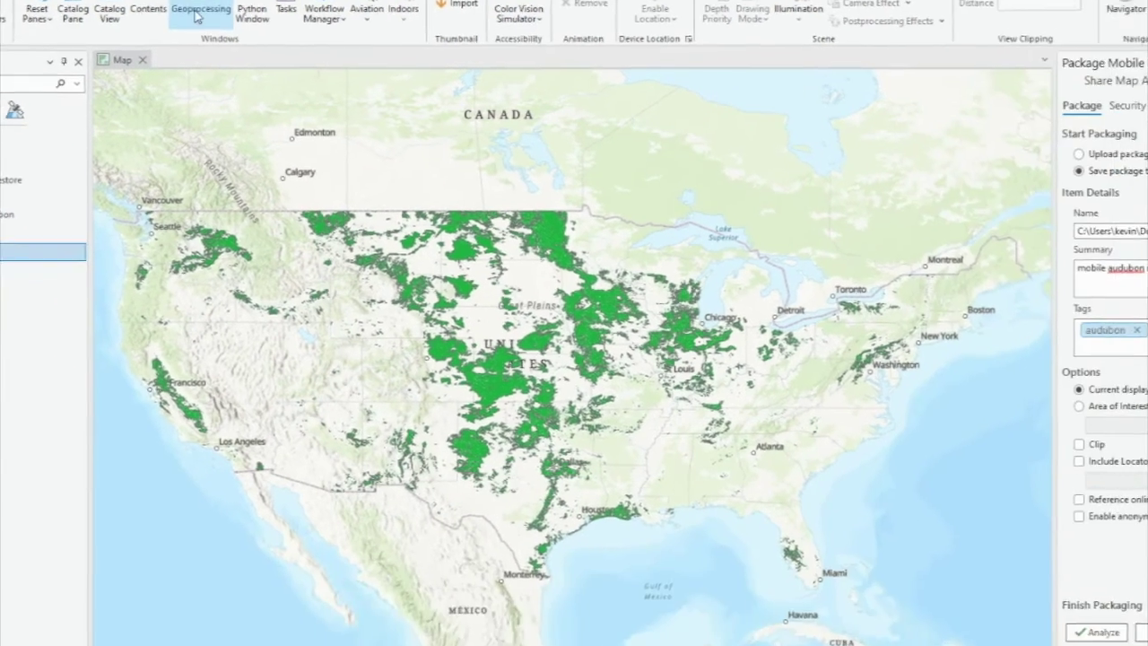
left_click(1040, 41)
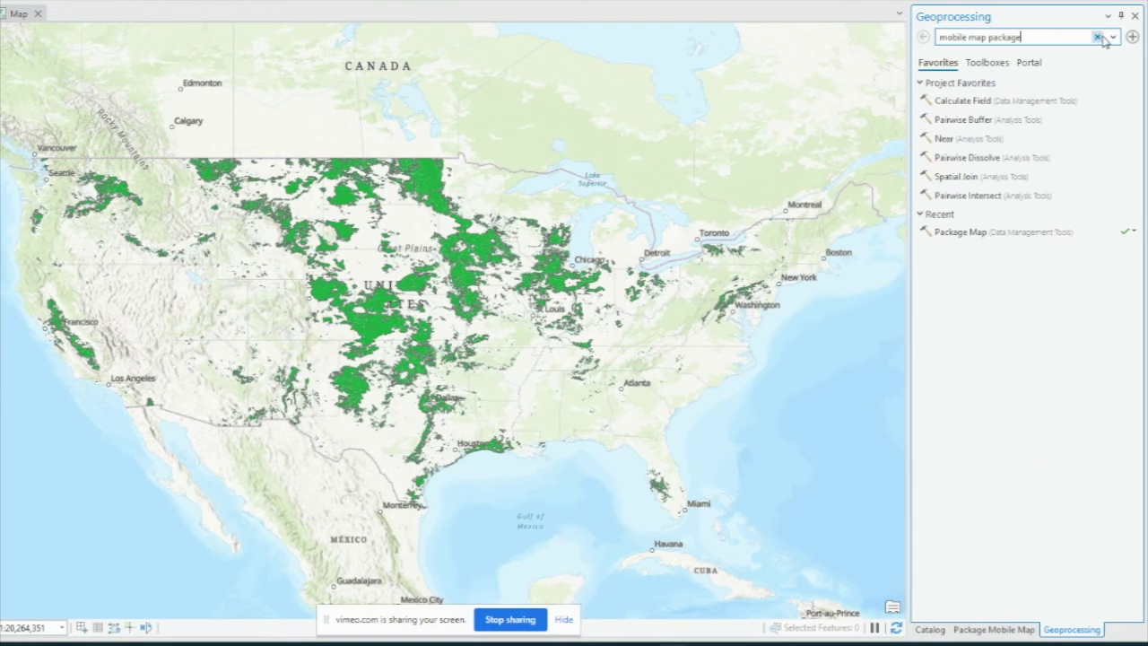
key("Return")
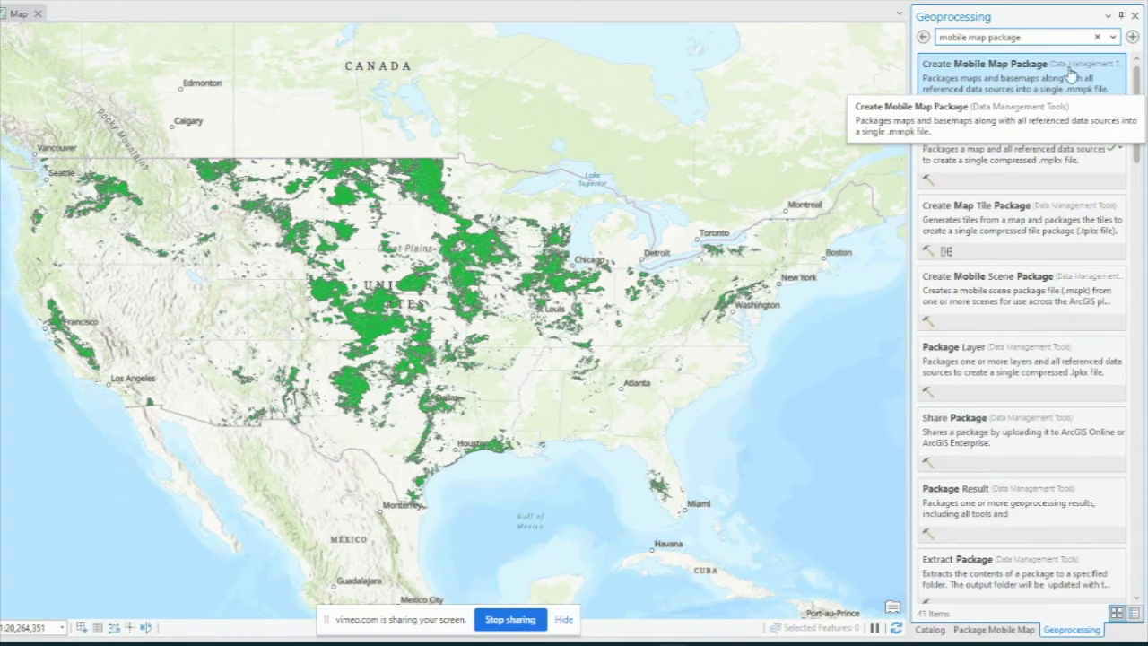
left_click(991, 77)
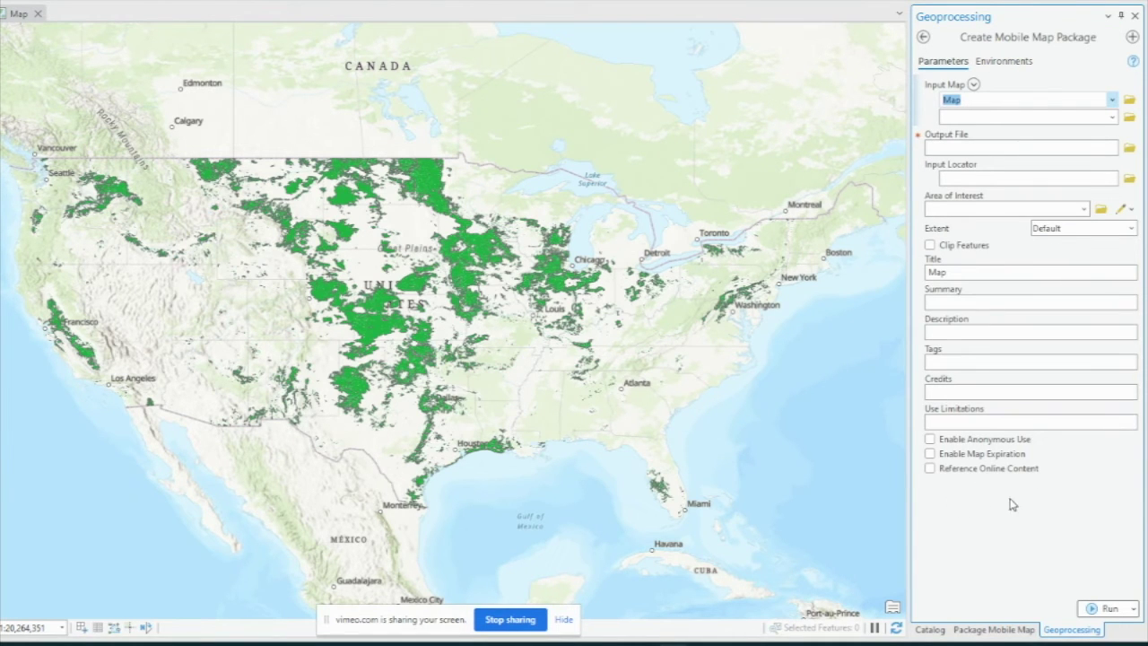
Set up a project package saved to file as audubon_project.ppkx in the Documents\ArcGIS folder
left_click(656, 251)
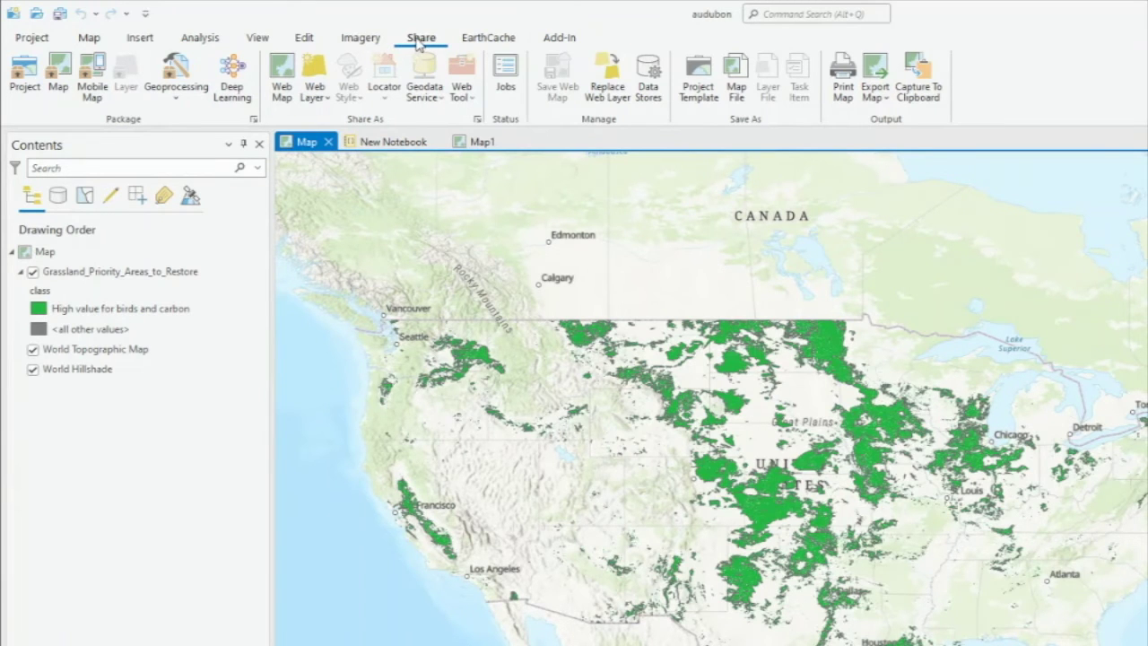
left_click(25, 89)
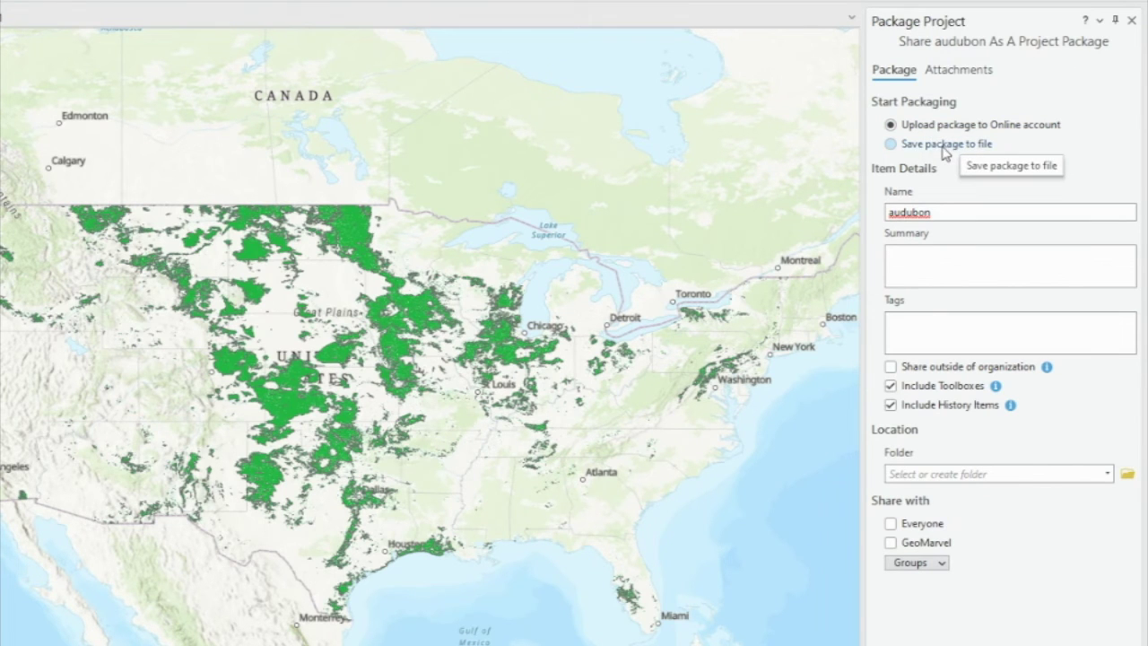
left_click(890, 144)
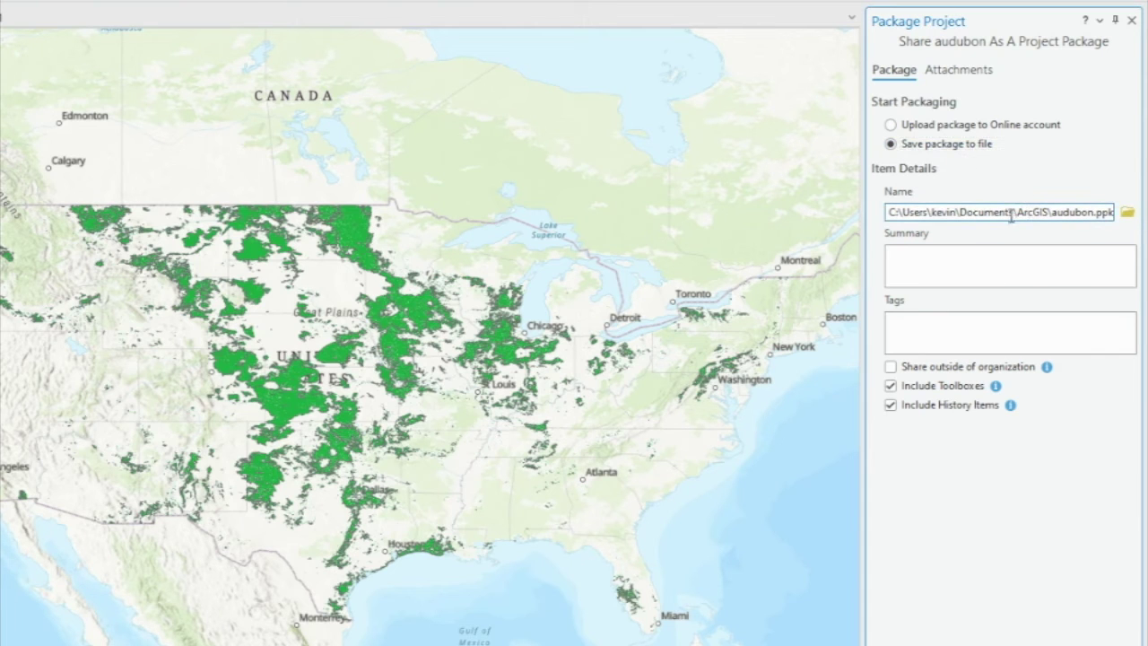
left_click(1093, 211)
type("_proj")
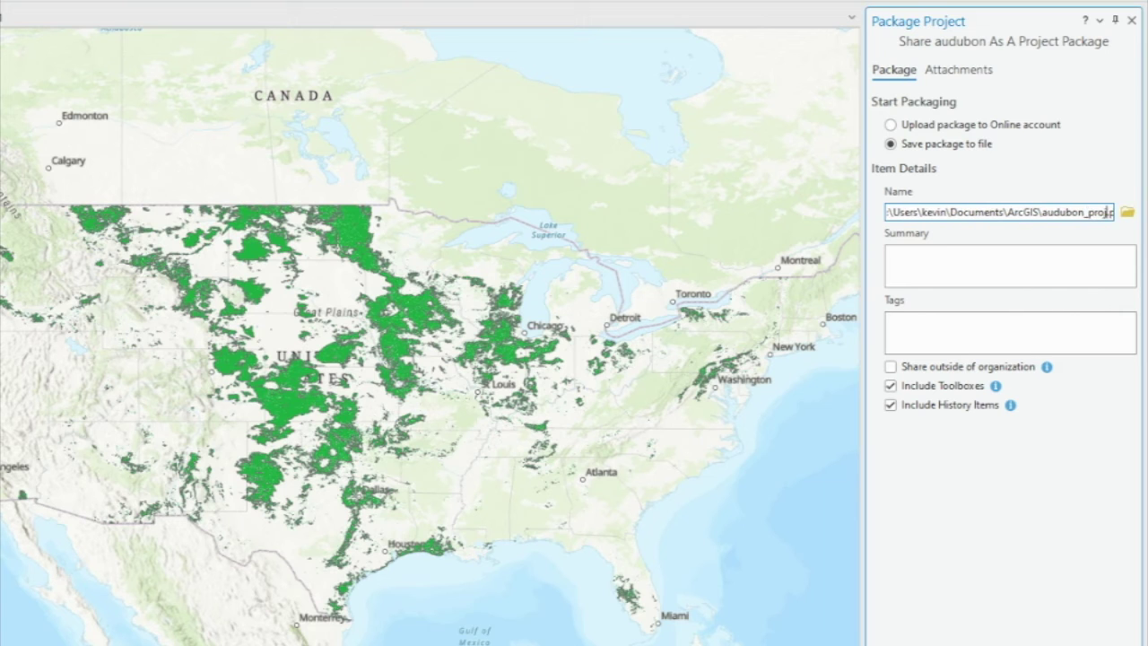
type("ect")
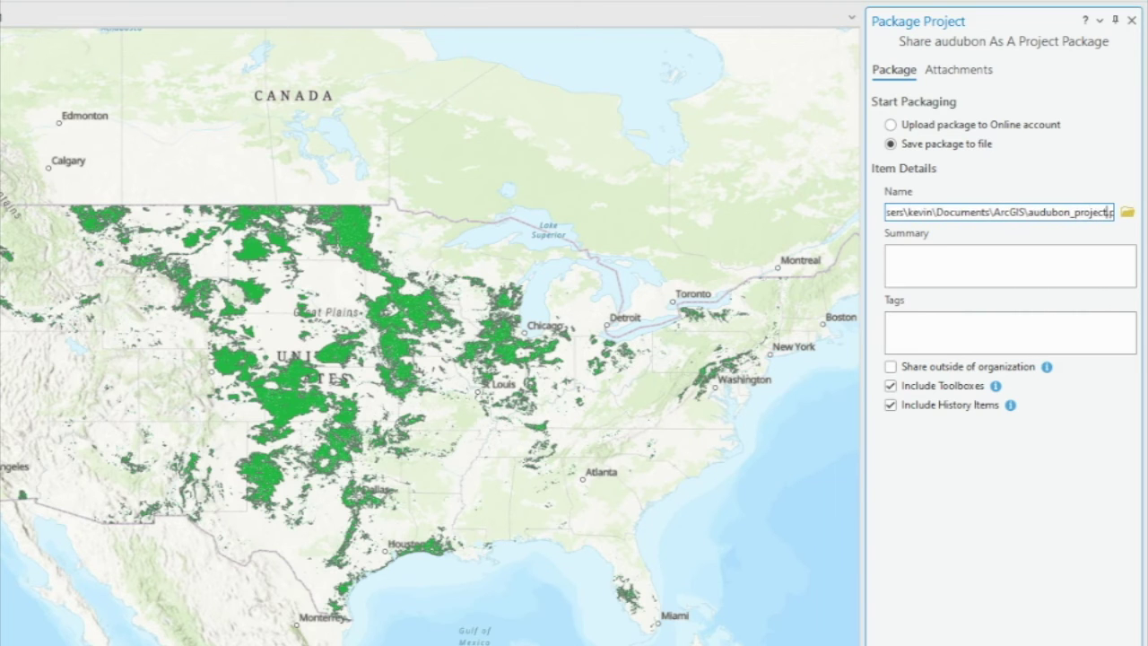
left_click_drag(1112, 211, 1064, 211)
left_click(1098, 212)
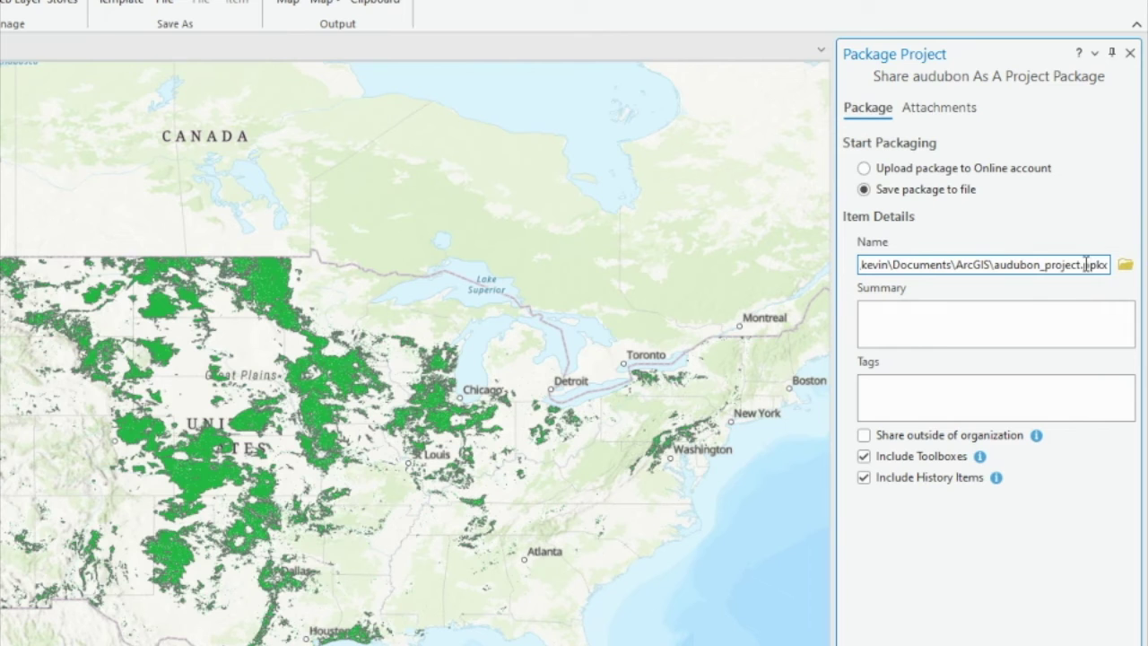
left_click_drag(1086, 264, 1109, 264)
left_click(1106, 264)
Enter the summary "Audubon project package" and the tag "audubon" for the project package
left_click(956, 330)
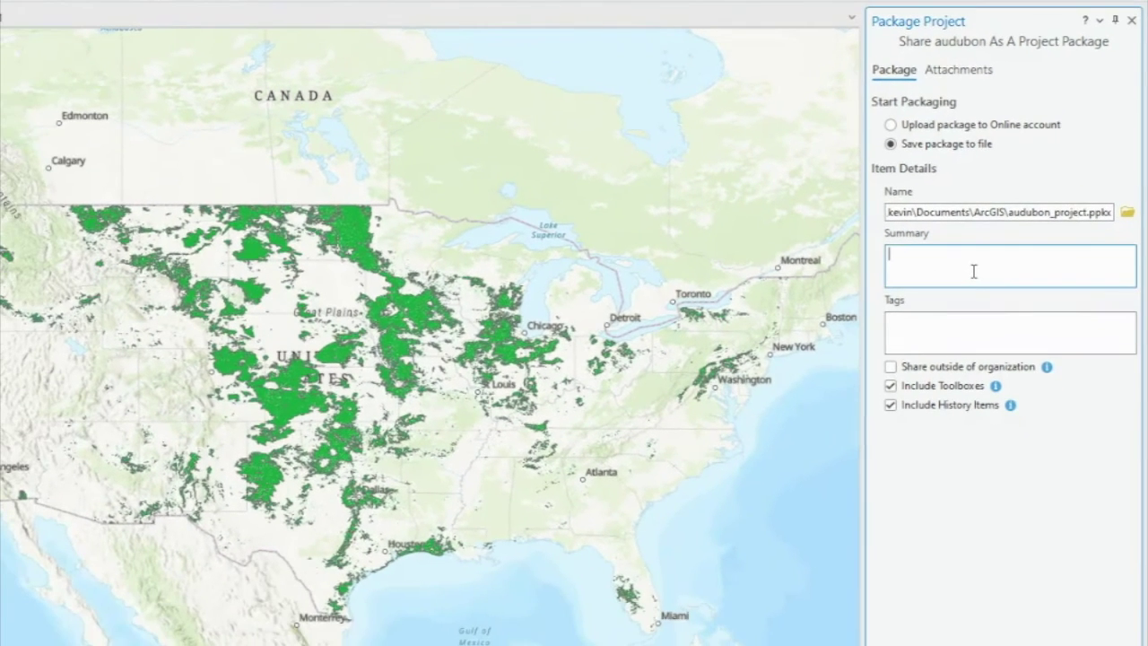
type("Audubon project package")
key("Tab")
type("audubon")
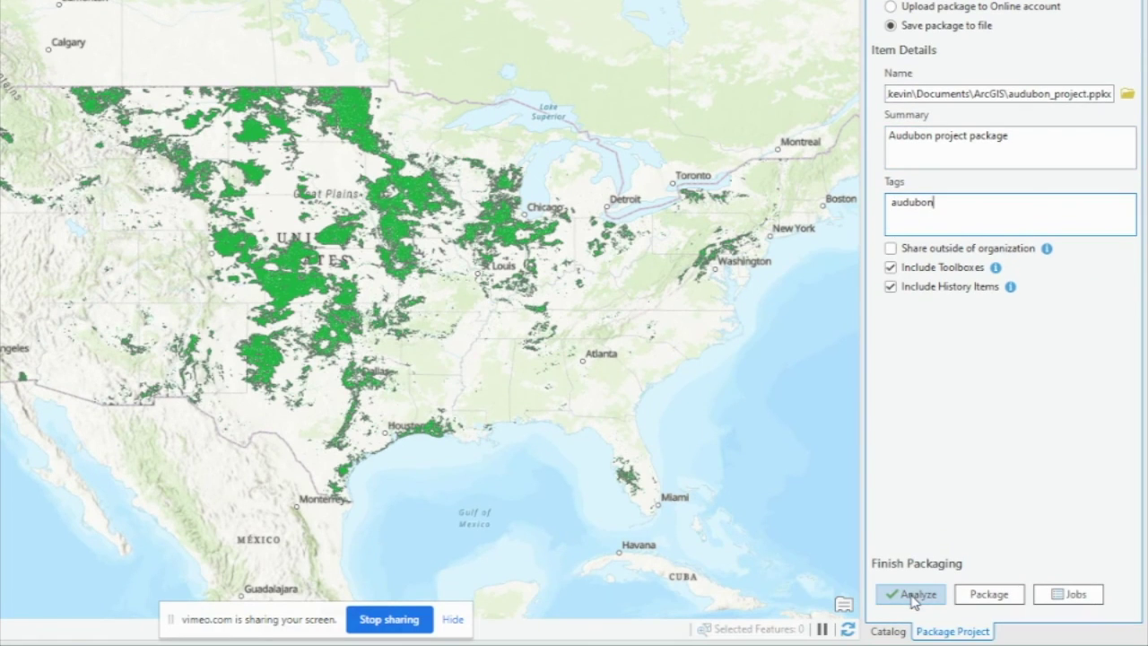
Analyze the project package for problems, then start packaging and agree to save the project
left_click(913, 596)
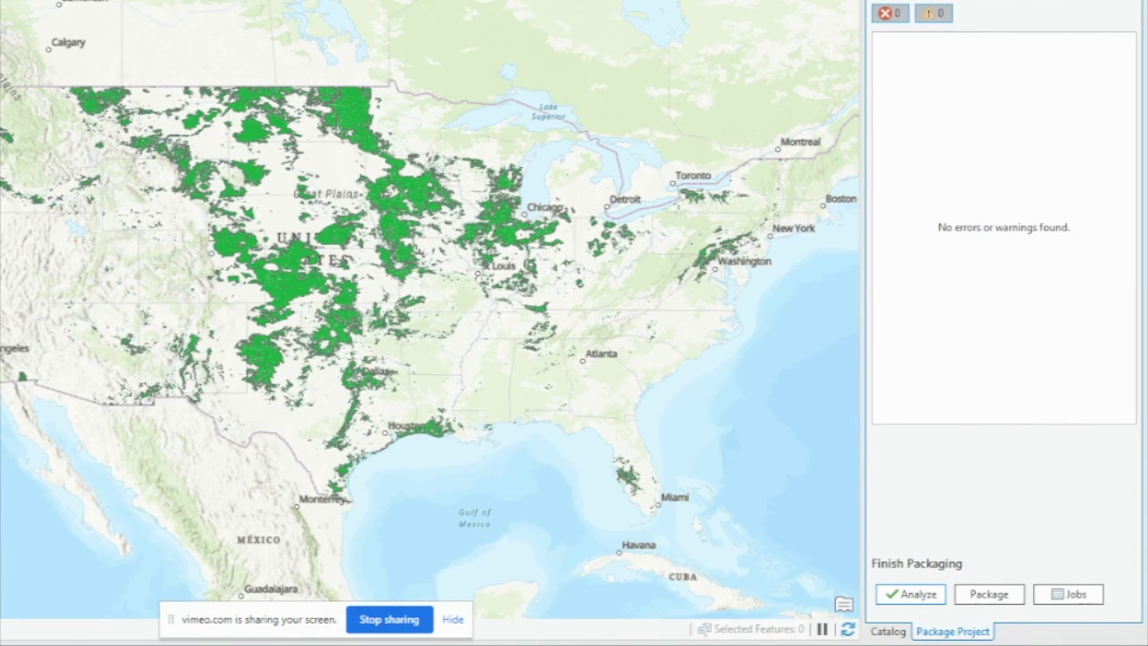
left_click(990, 594)
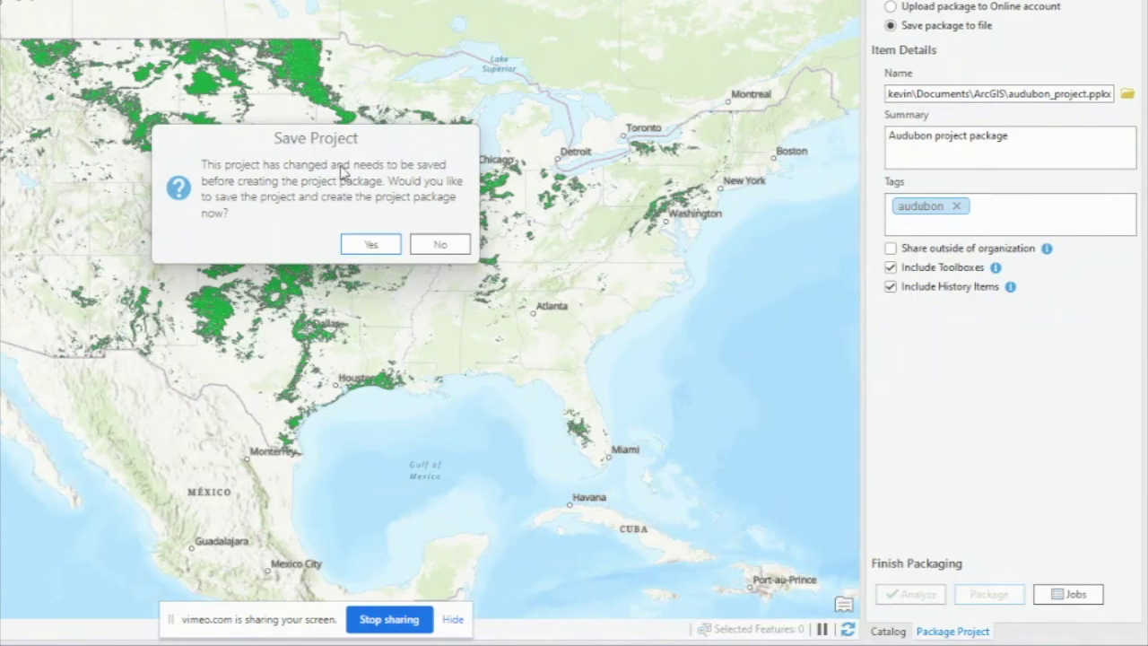
left_click(370, 245)
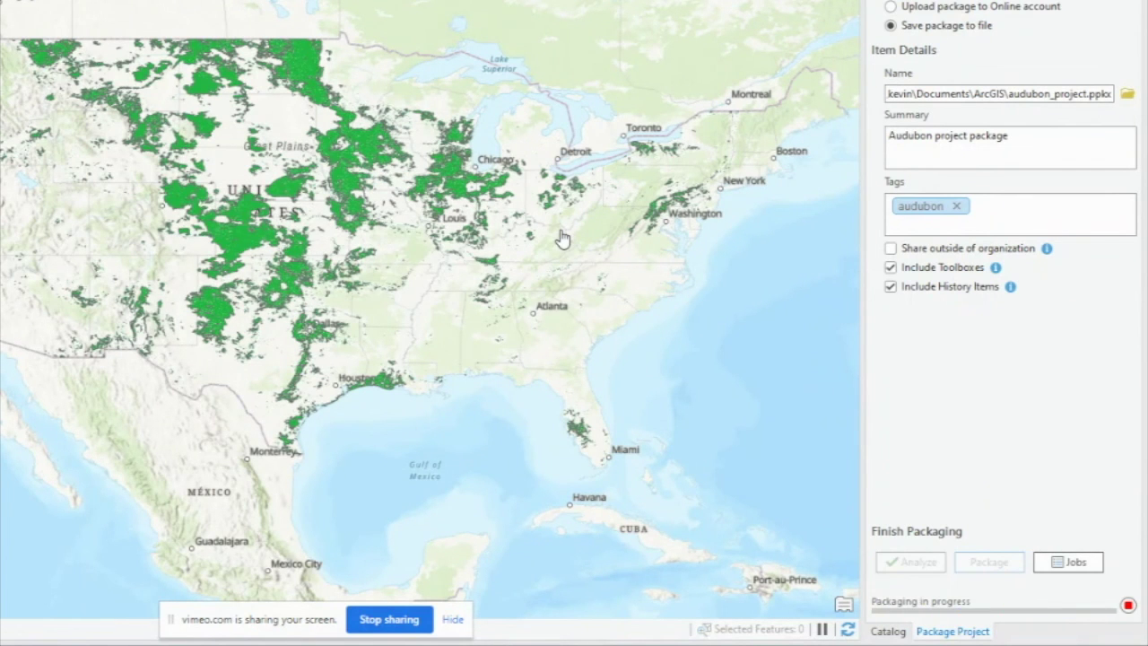